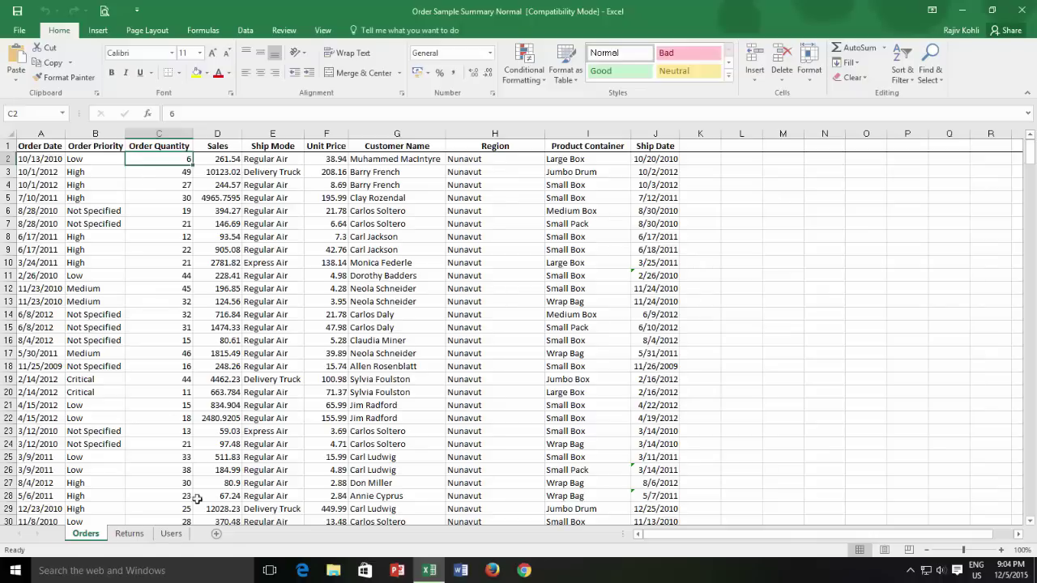
click(215, 534)
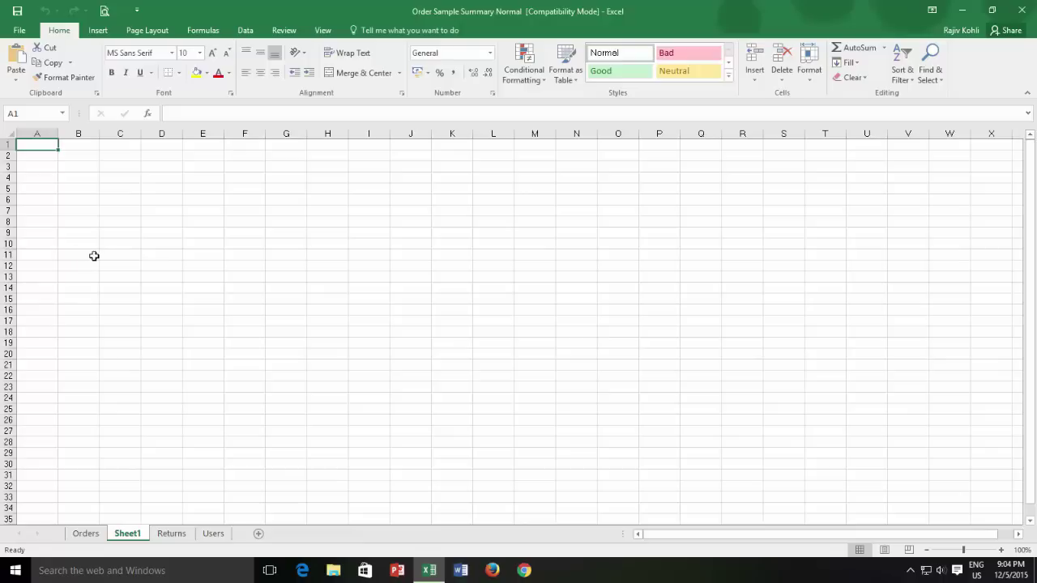
click(418, 146)
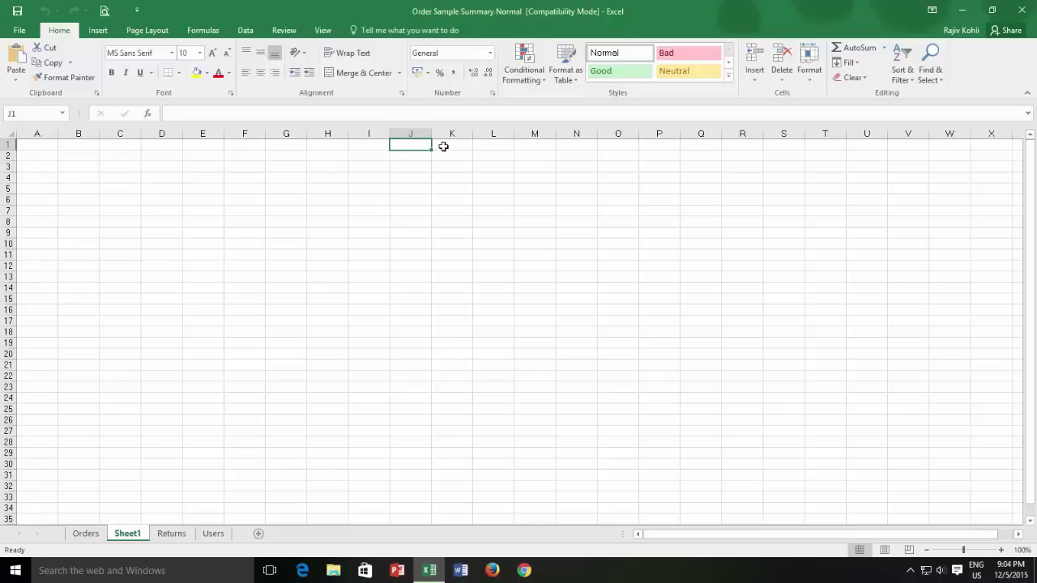
click(525, 146)
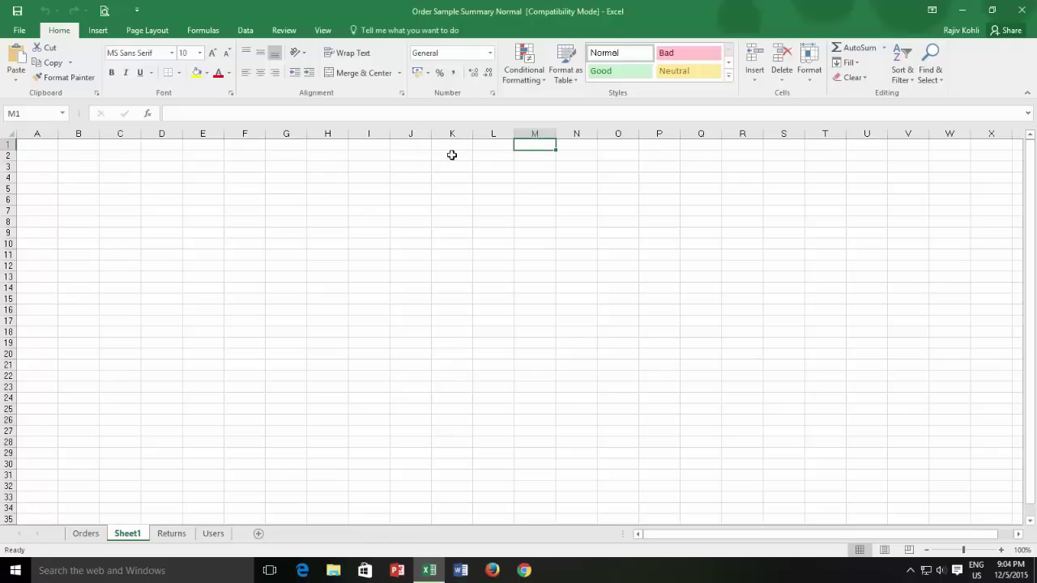
scroll(60, 391, down, 17)
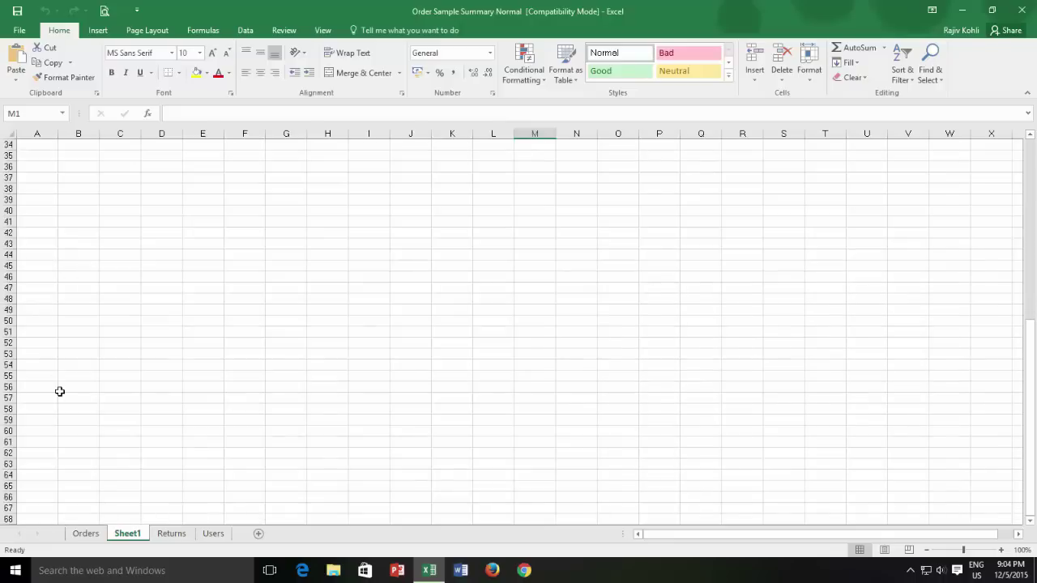
scroll(60, 392, down, 3)
scroll(60, 392, down, 3)
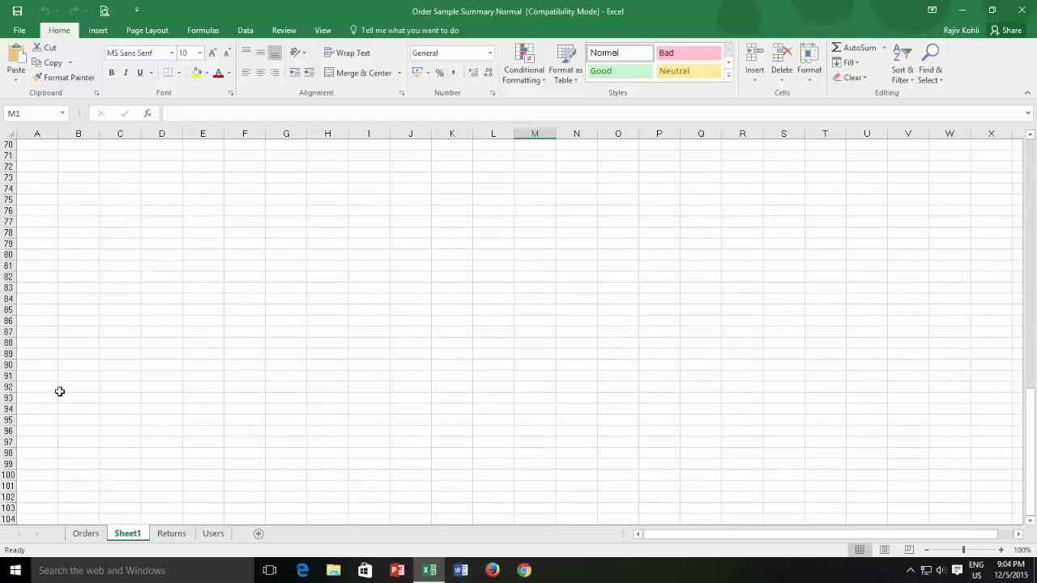
scroll(60, 392, up, 12)
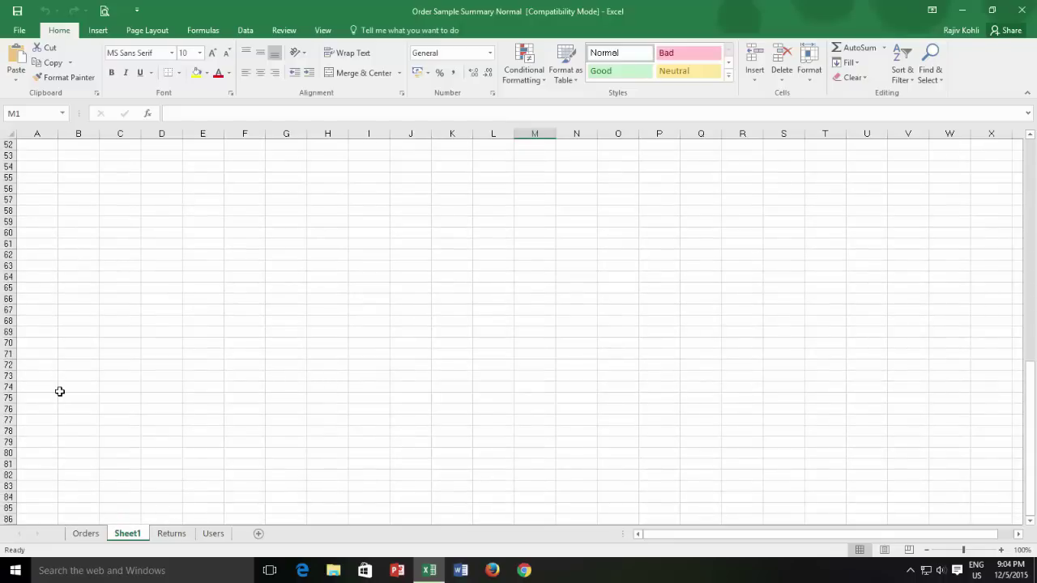
scroll(60, 392, up, 11)
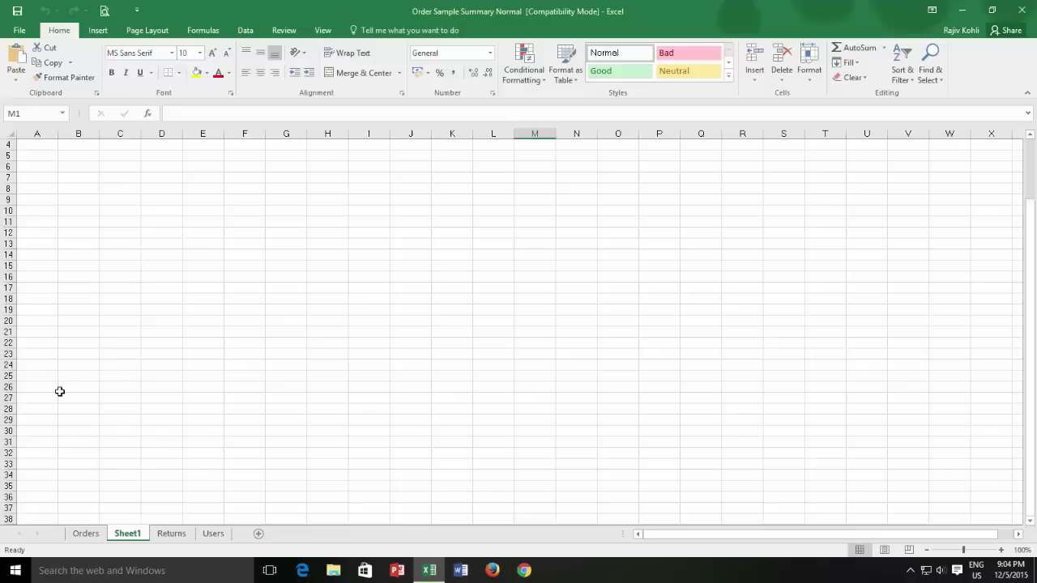
click(35, 148)
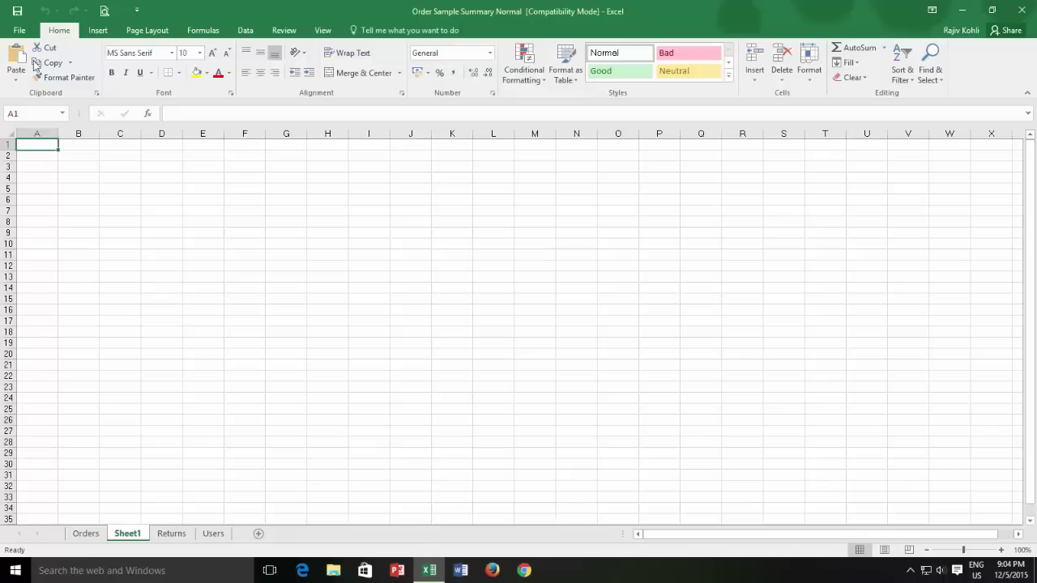
Step: Preview the printout of the empty Sheet1, which has nothing to print, then return to the sheet
click(28, 32)
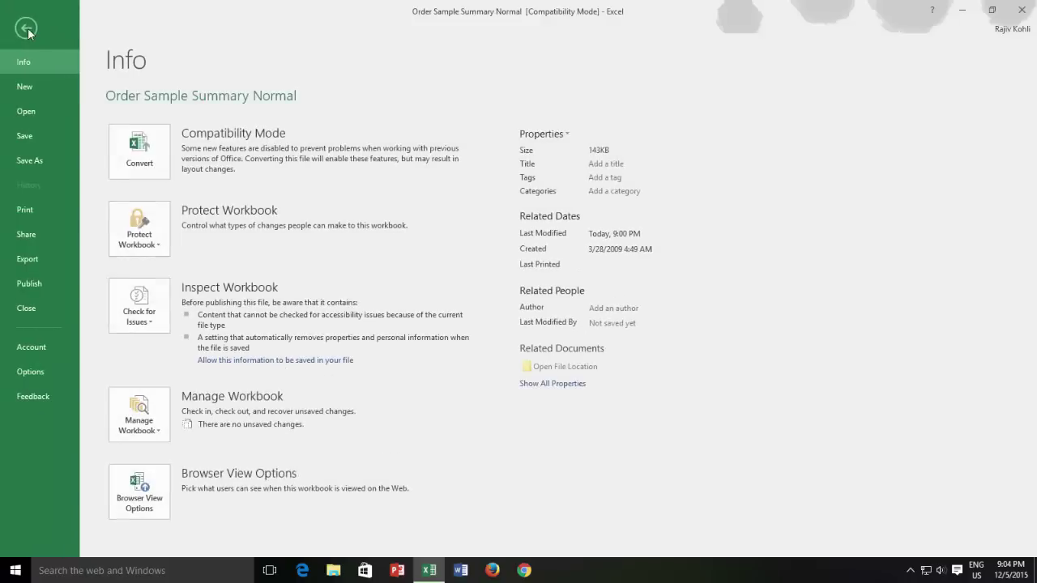
click(33, 210)
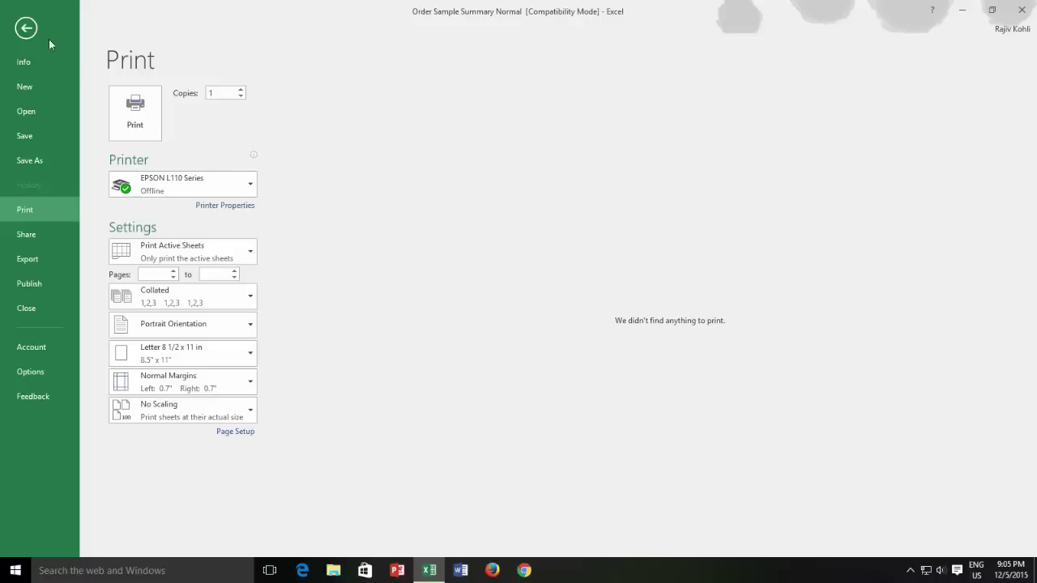
click(26, 27)
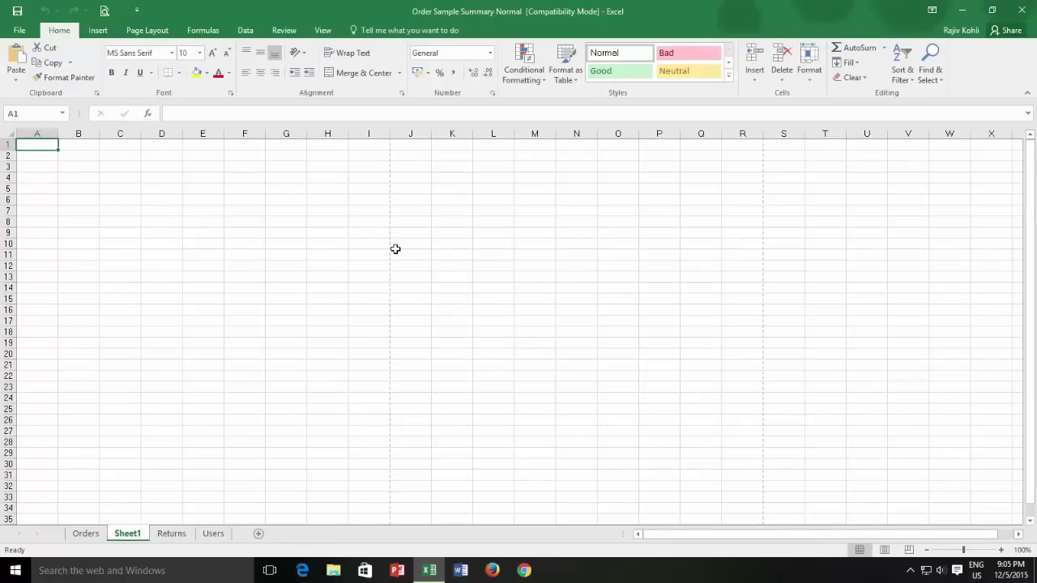
scroll(395, 249, down, 4)
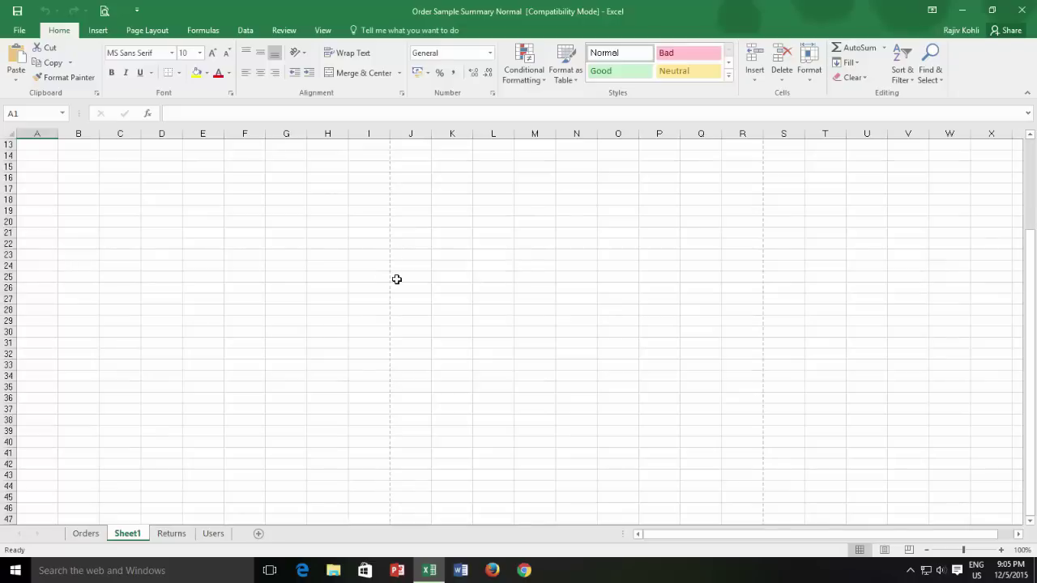
scroll(394, 276, down, 2)
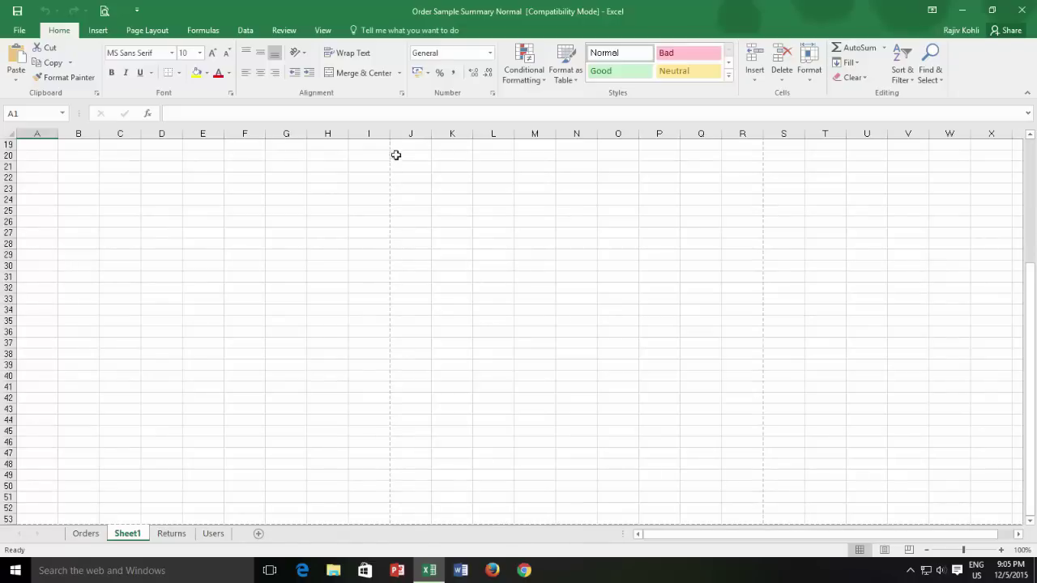
scroll(279, 300, down, 4)
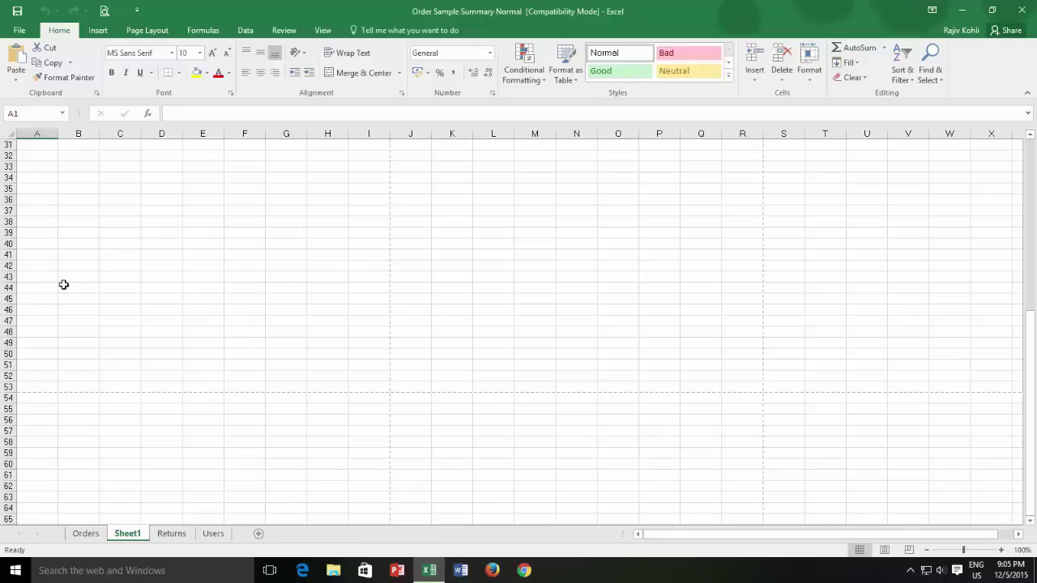
scroll(63, 284, up, 10)
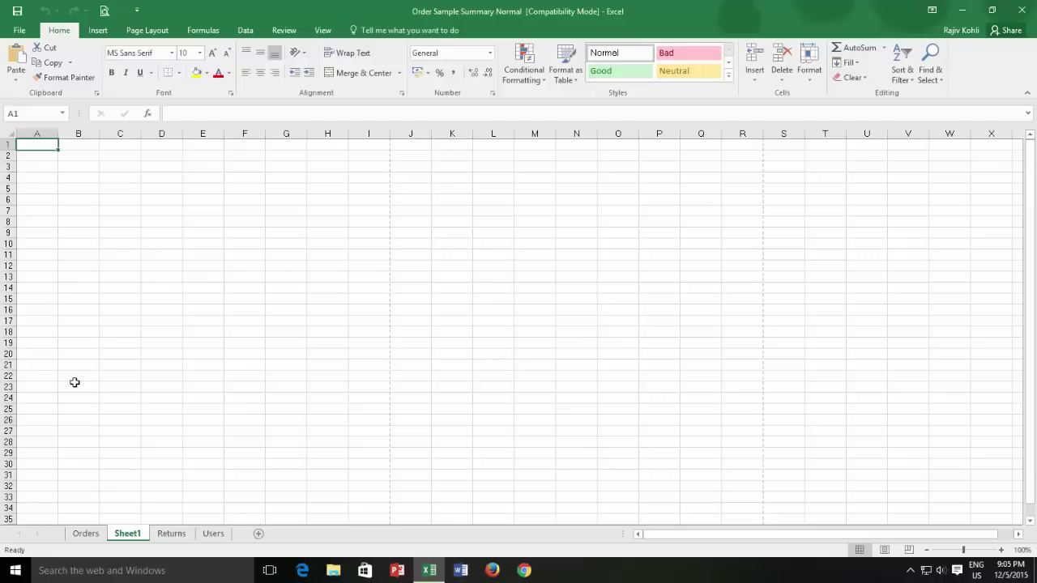
key(ctrl+p)
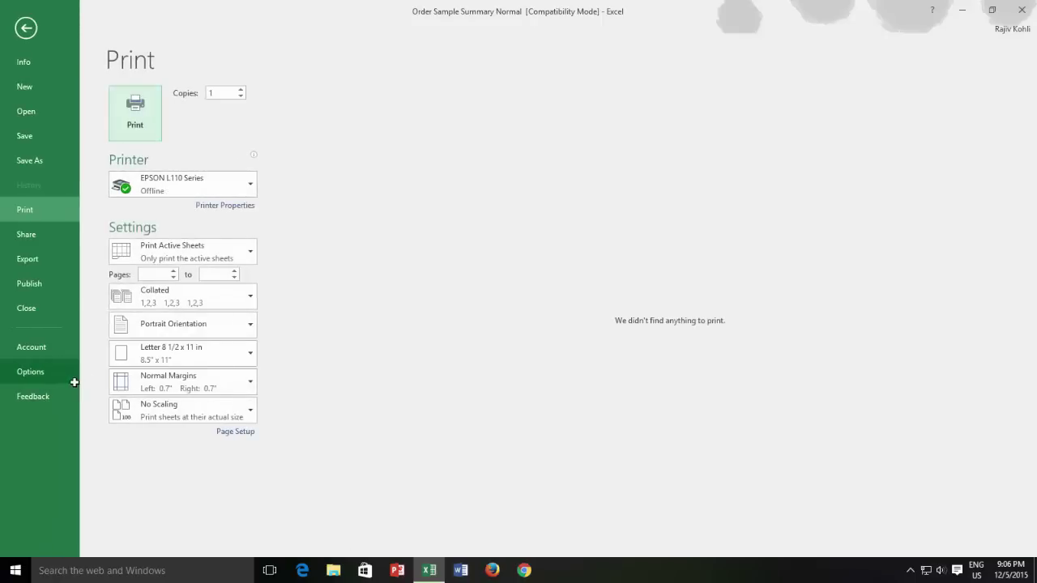
key(Escape)
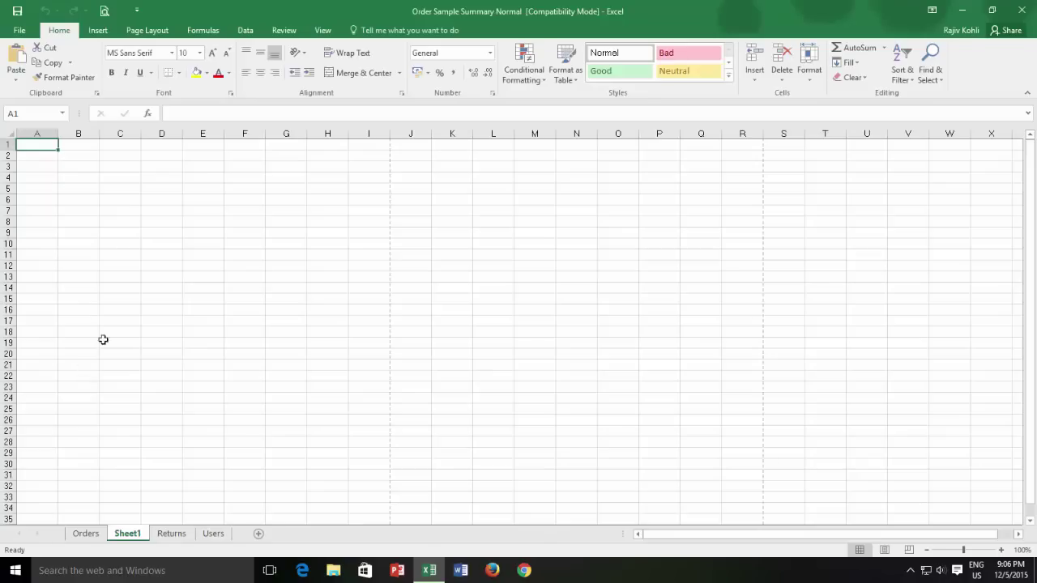
click(137, 10)
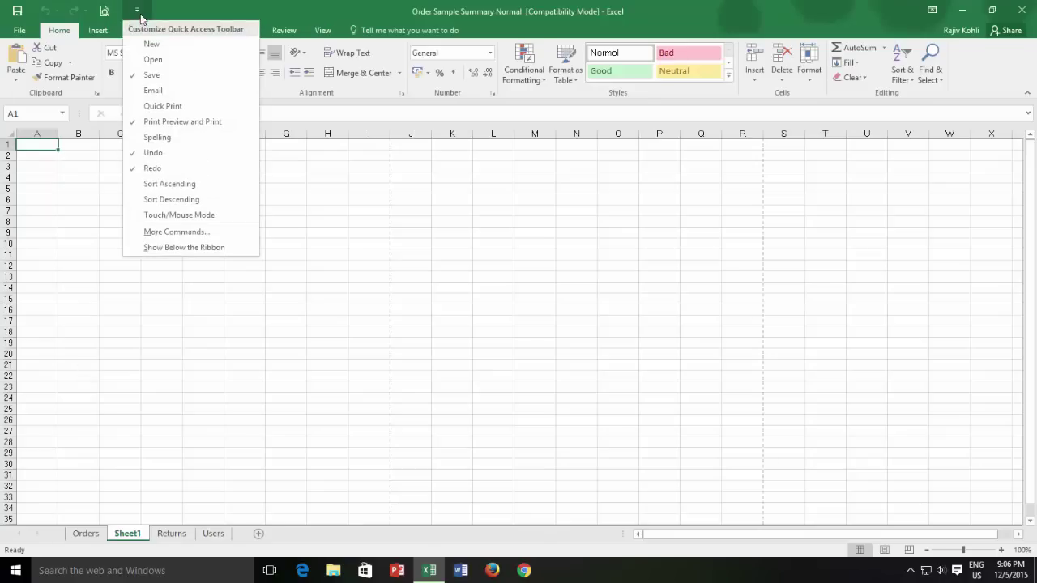
click(148, 125)
click(111, 9)
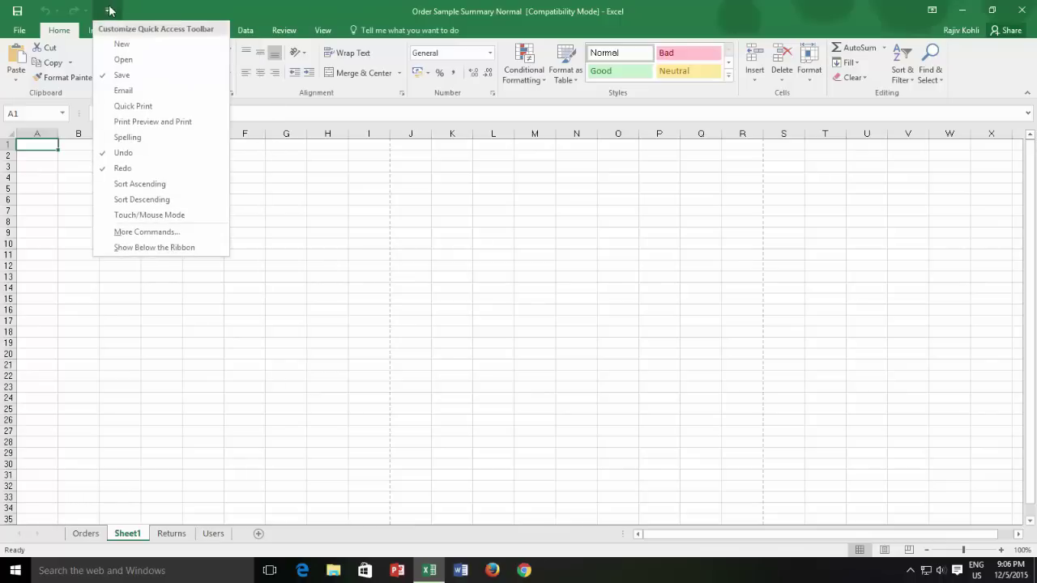
click(111, 124)
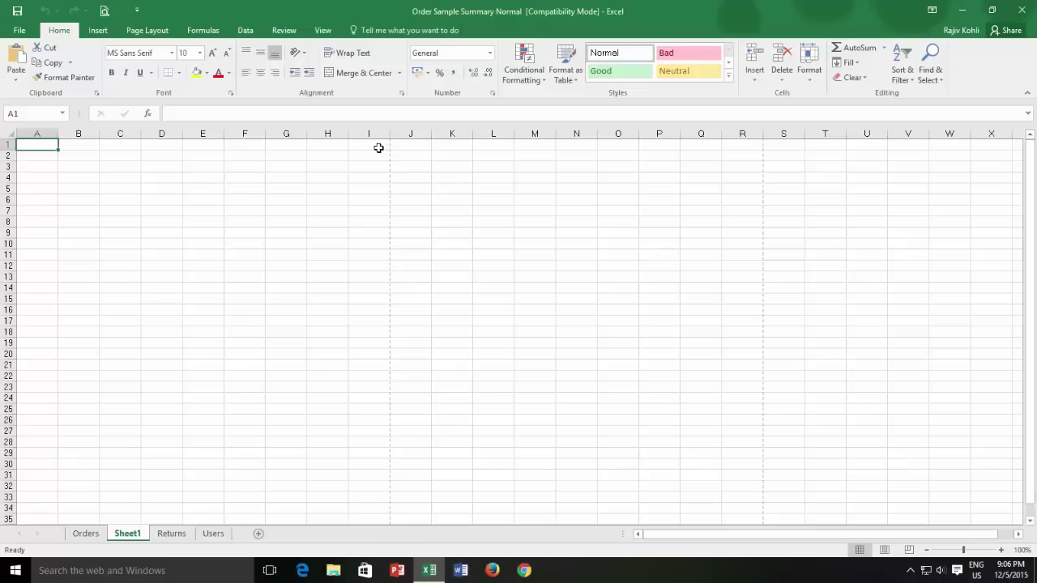
Step: Set the paper size to B4, then bring the paper-size list up again
click(146, 30)
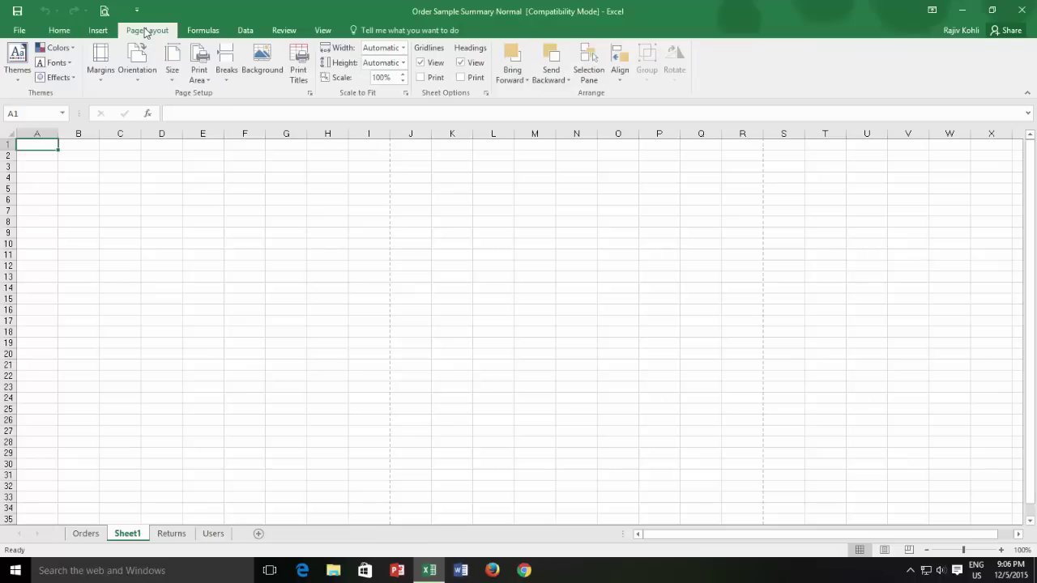
click(171, 81)
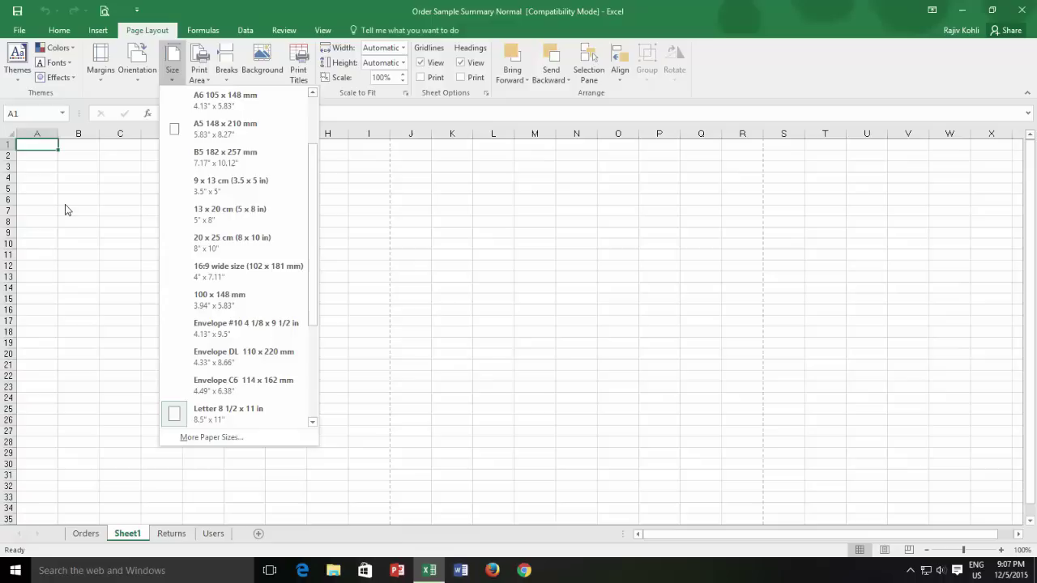
scroll(121, 267, down, 1)
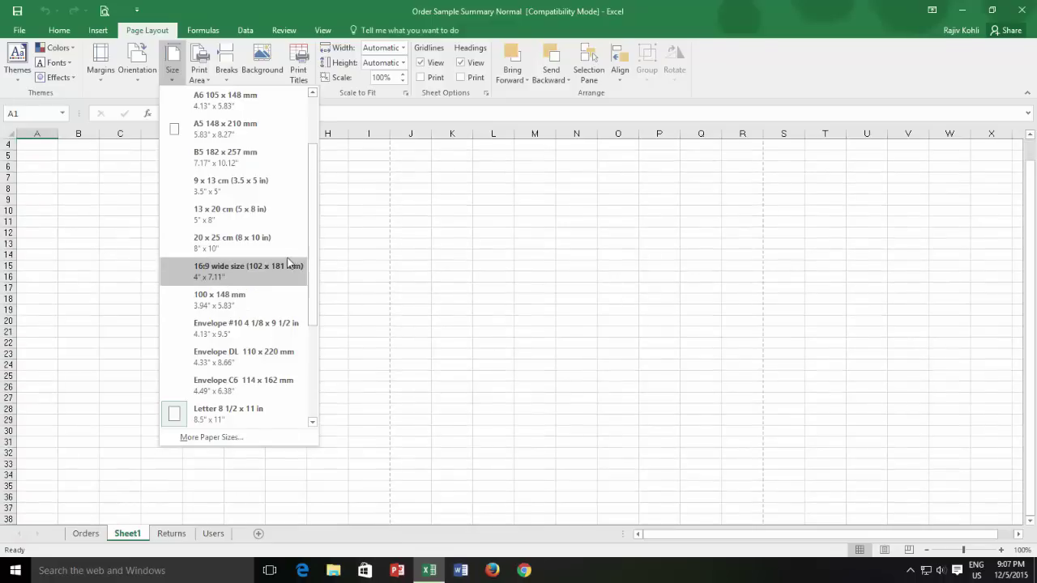
scroll(287, 262, up, 1)
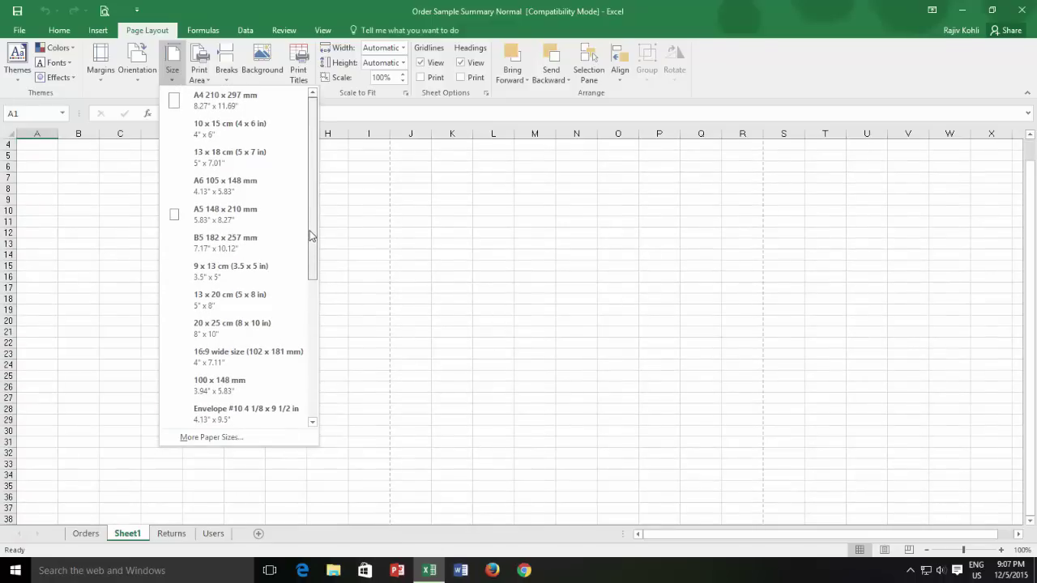
drag(312, 235, 305, 399)
click(235, 382)
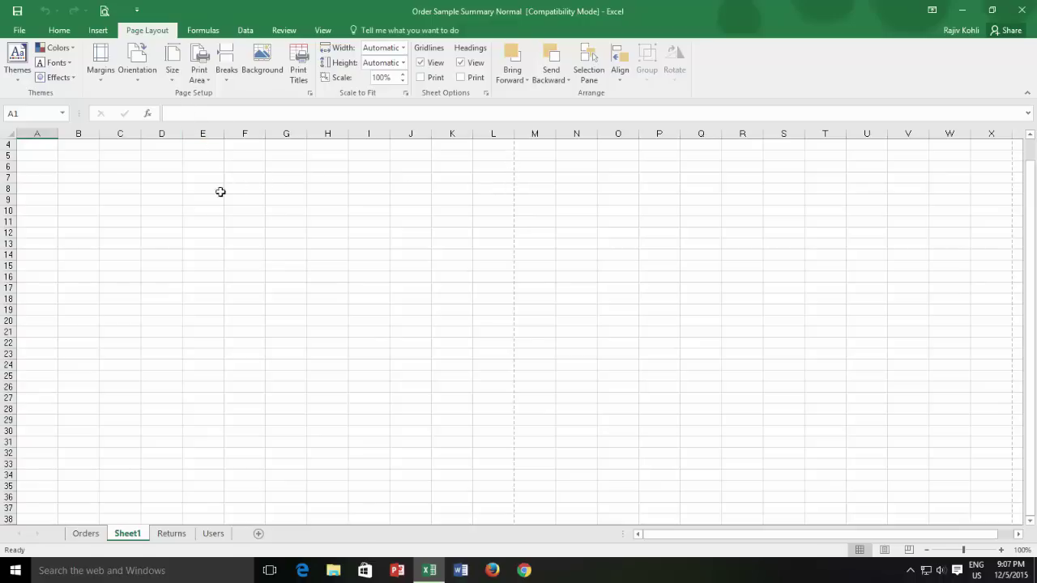
click(179, 68)
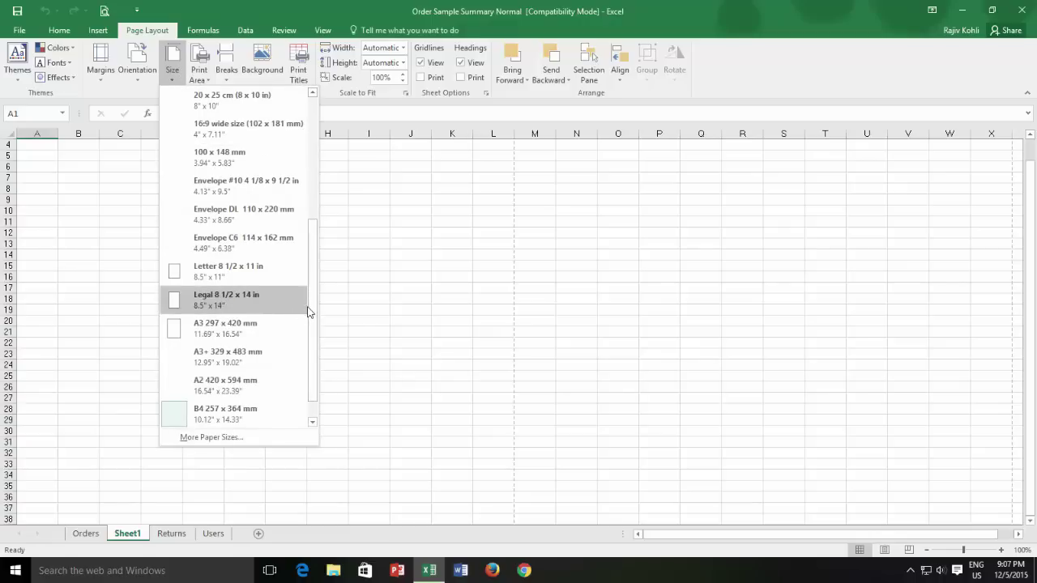
scroll(303, 343, up, 3)
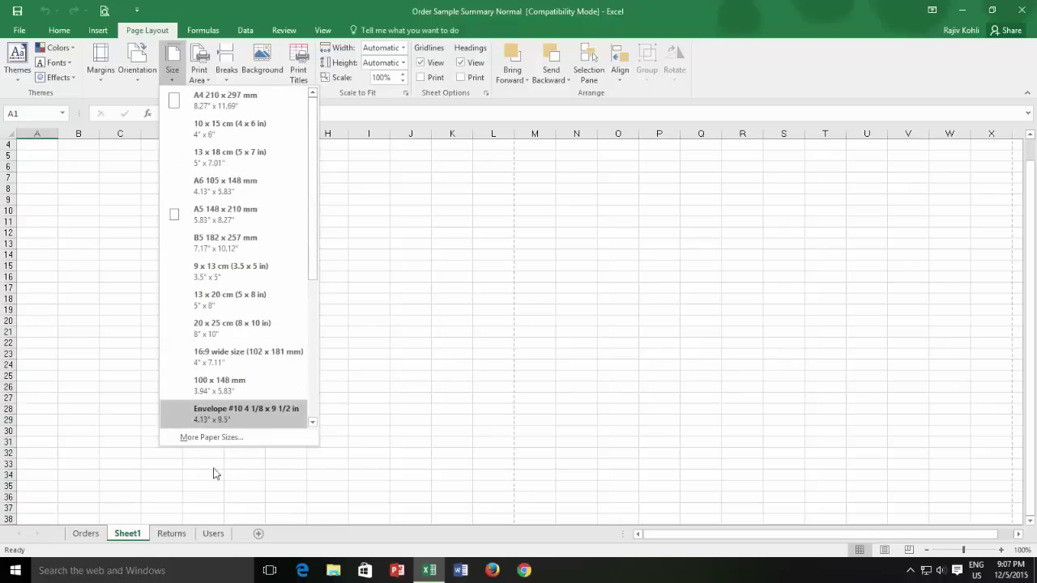
Step: On the Orders sheet, set the paper size to A4 210 x 297 mm
click(85, 534)
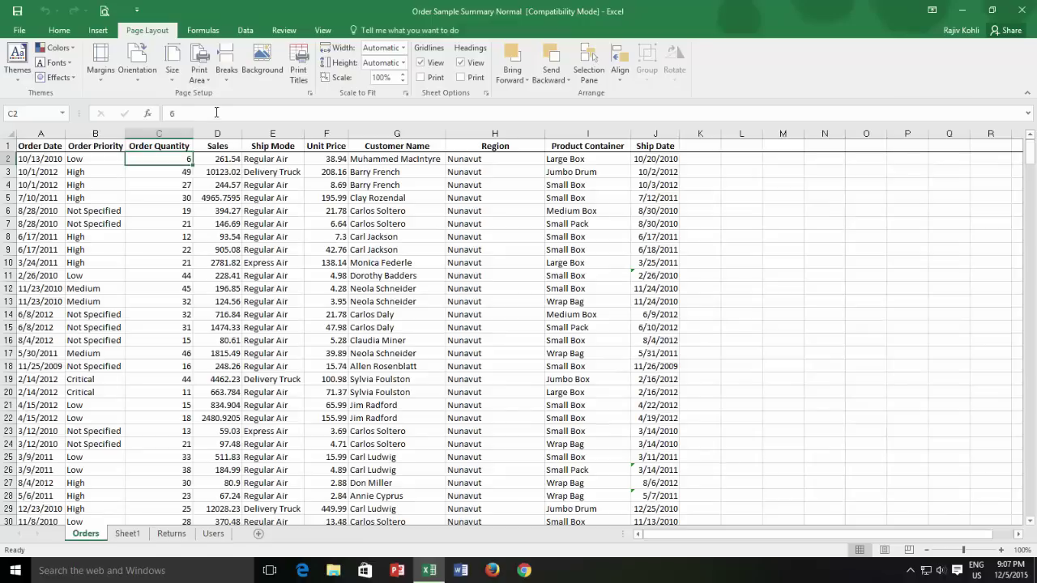
click(172, 73)
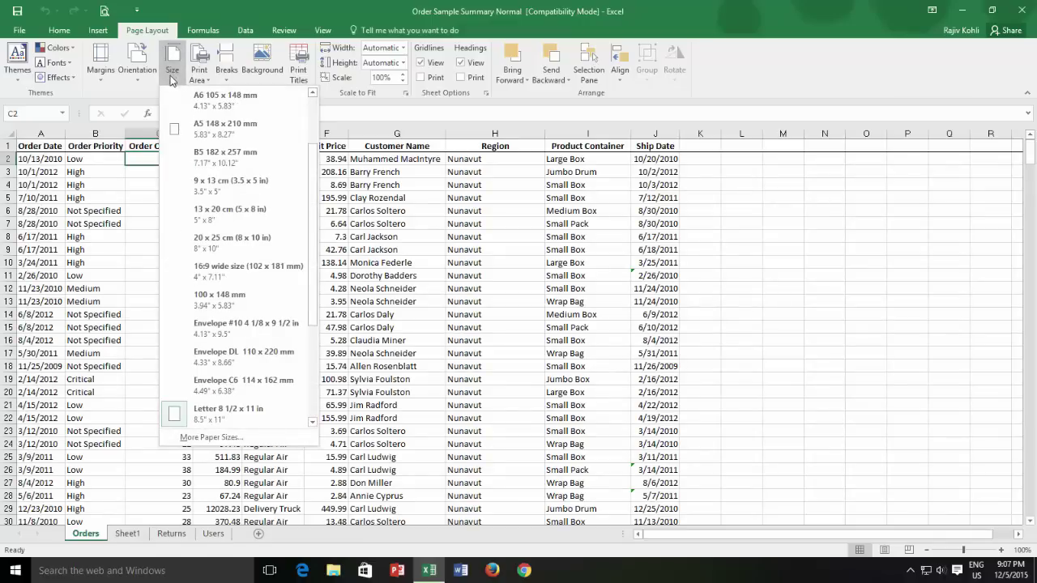
scroll(235, 212, up, 3)
click(237, 97)
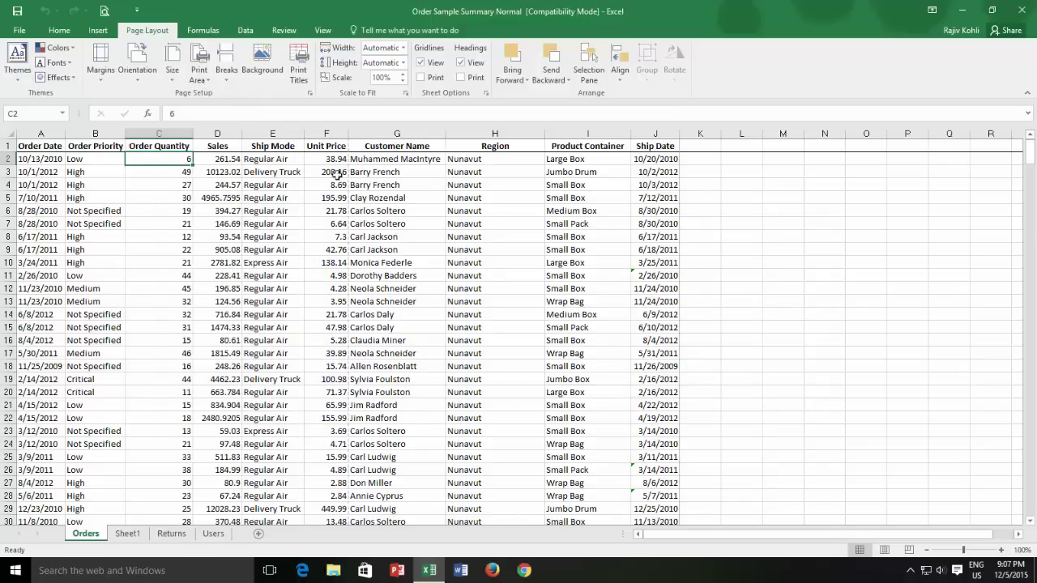
Step: Preview the Orders printout on A4 with the default margins
click(102, 75)
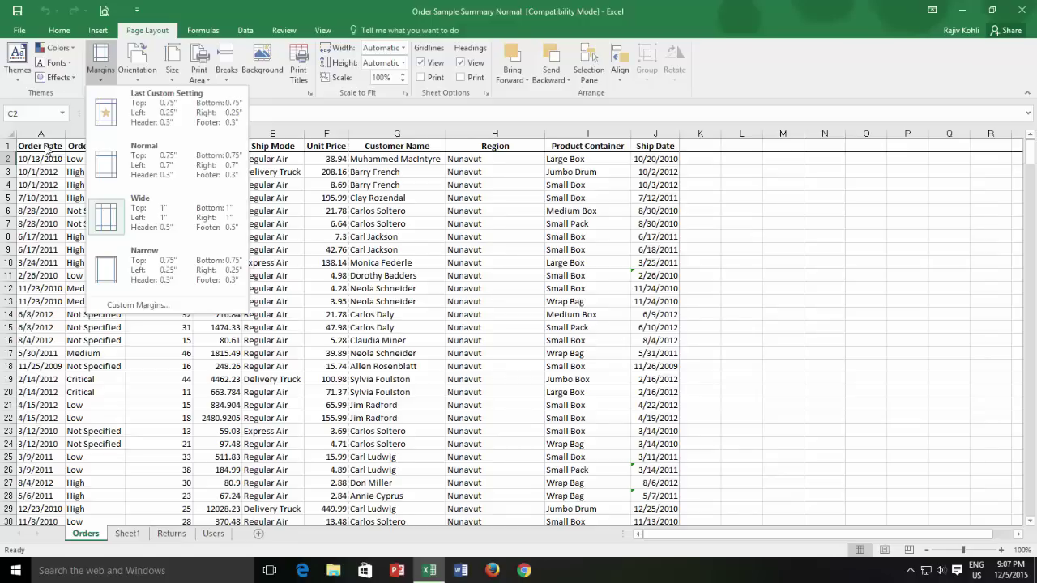
click(46, 149)
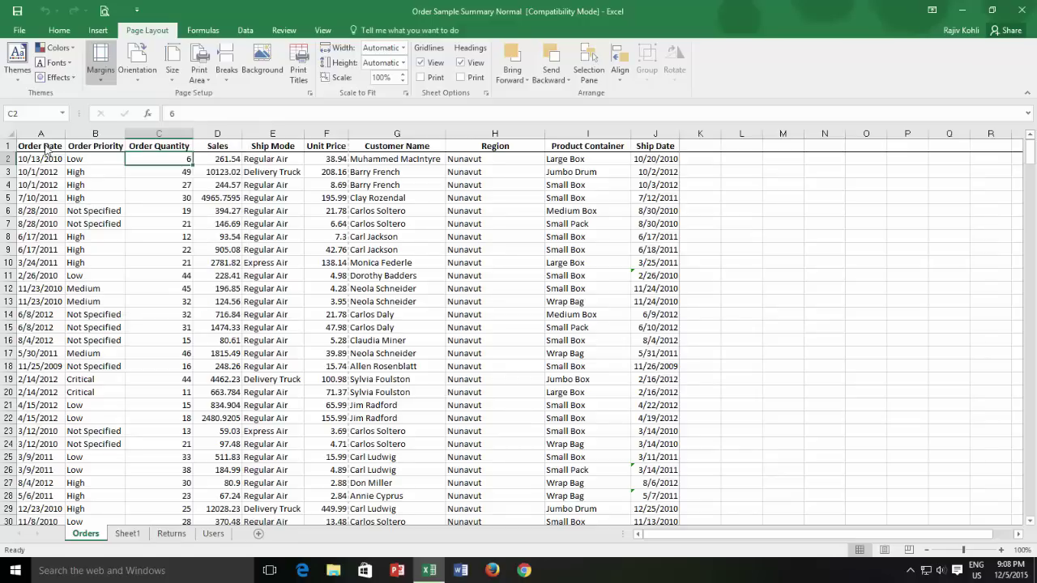
click(44, 146)
key(ctrl+p)
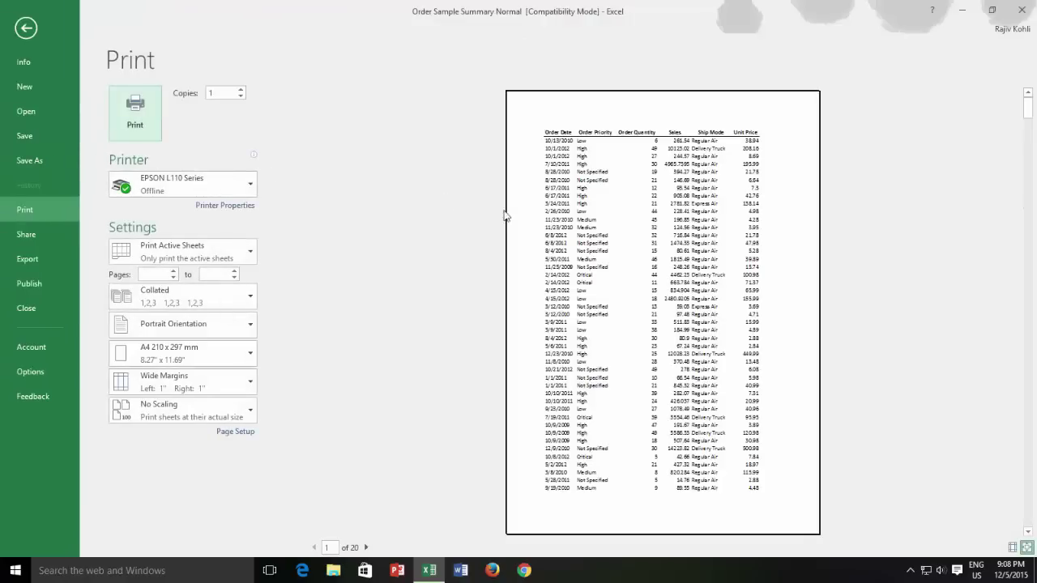
key(Escape)
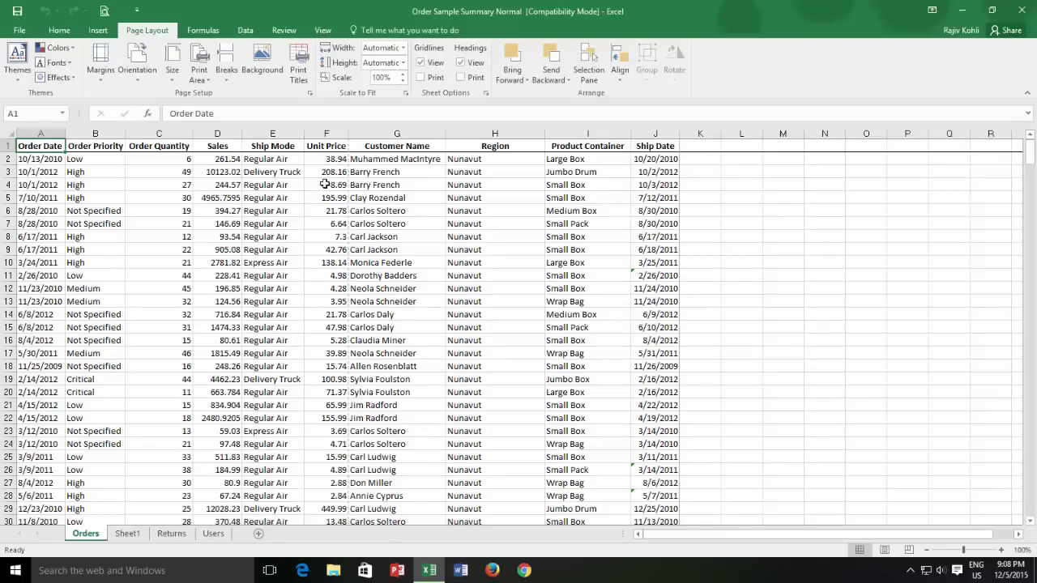
Step: Apply the Narrow margin preset and check the 18-page A4 print preview
click(105, 75)
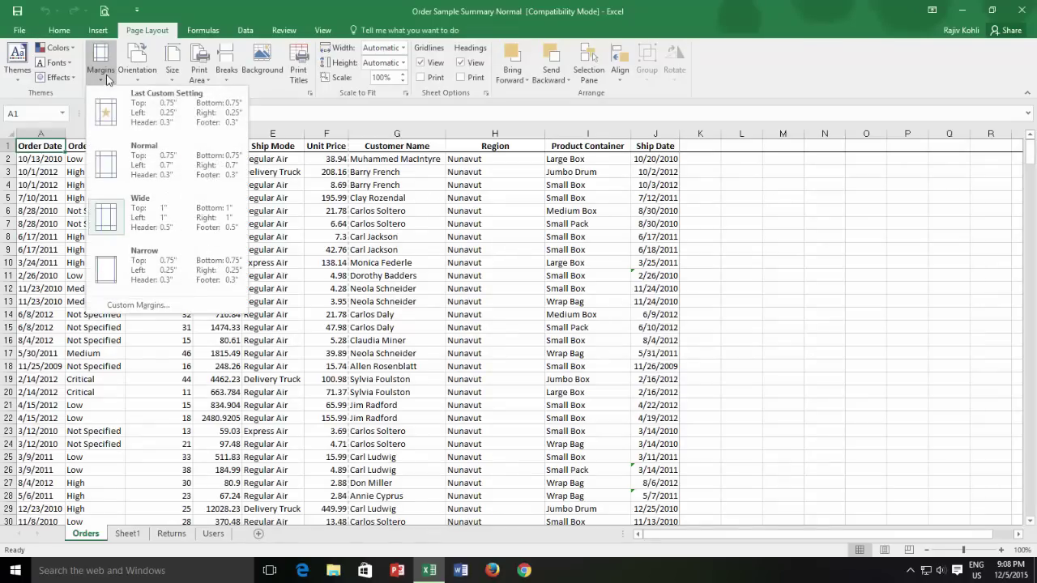
click(150, 268)
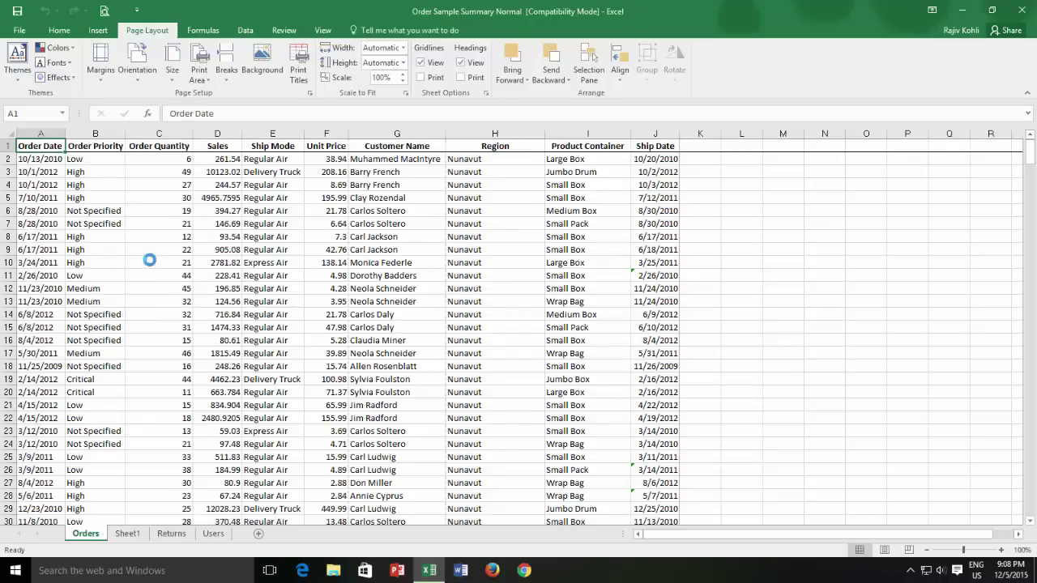
key(ctrl+p)
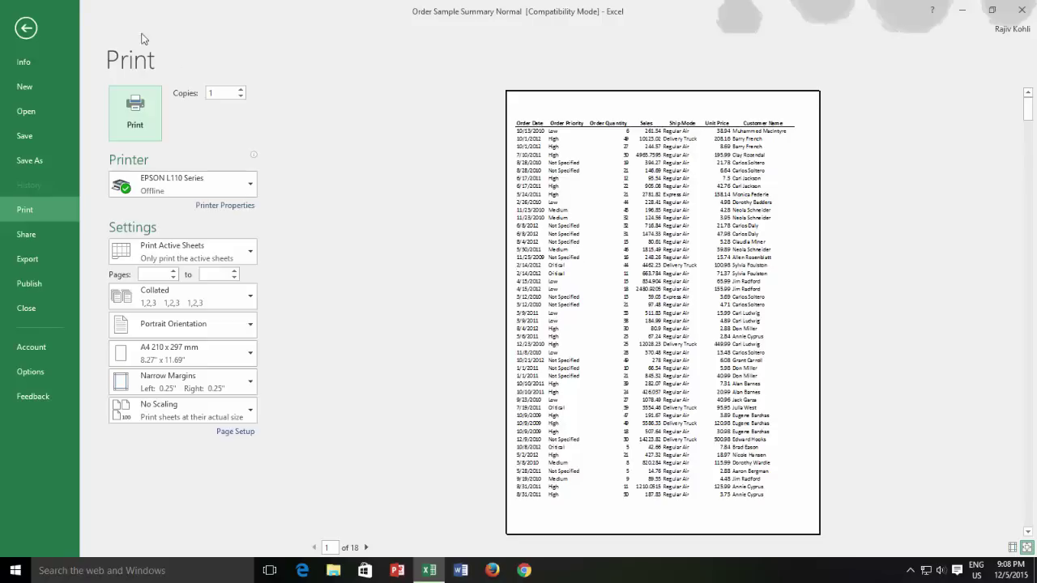
click(23, 27)
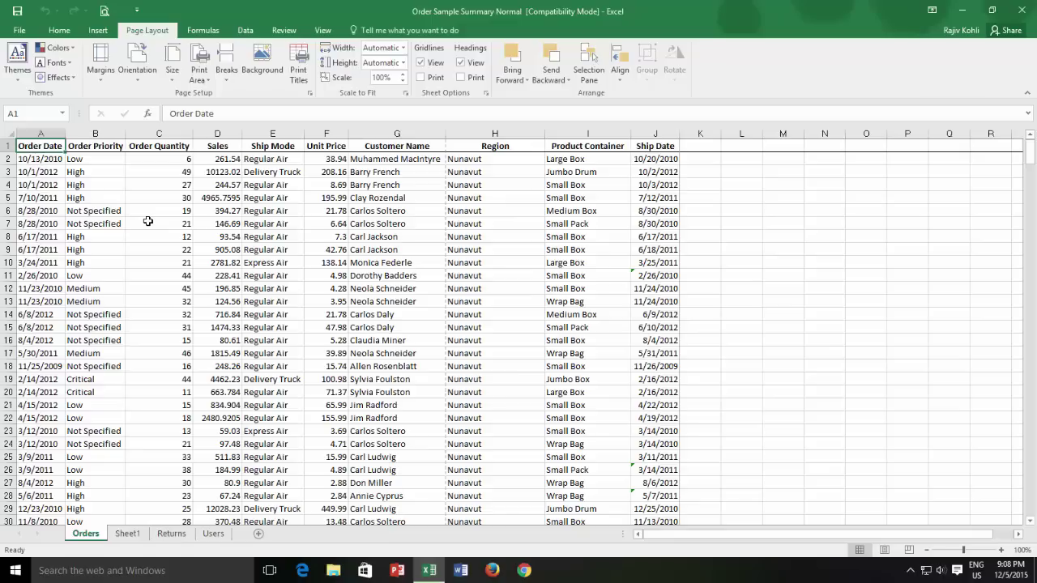
drag(488, 146, 657, 145)
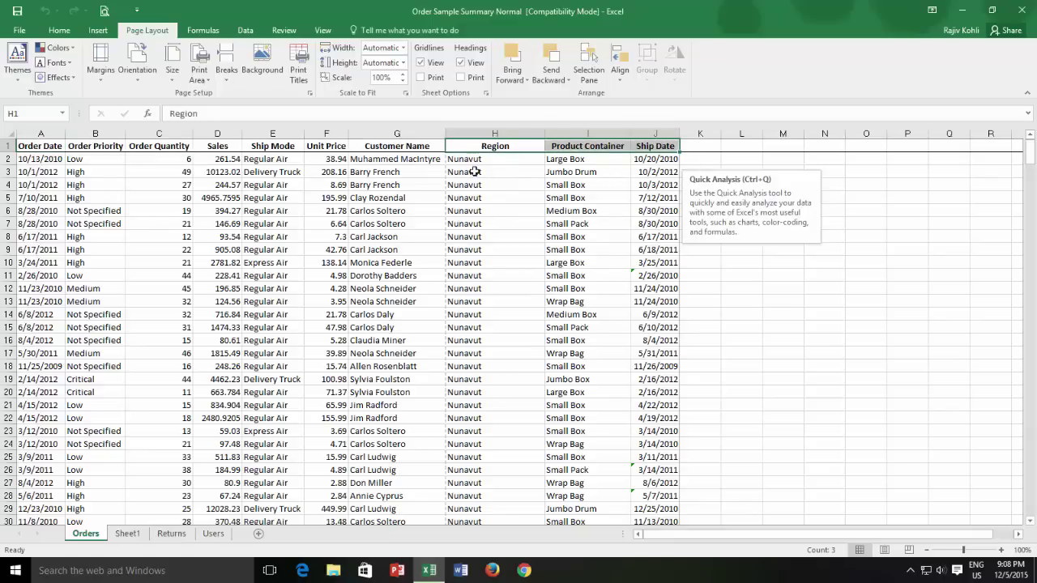
click(457, 150)
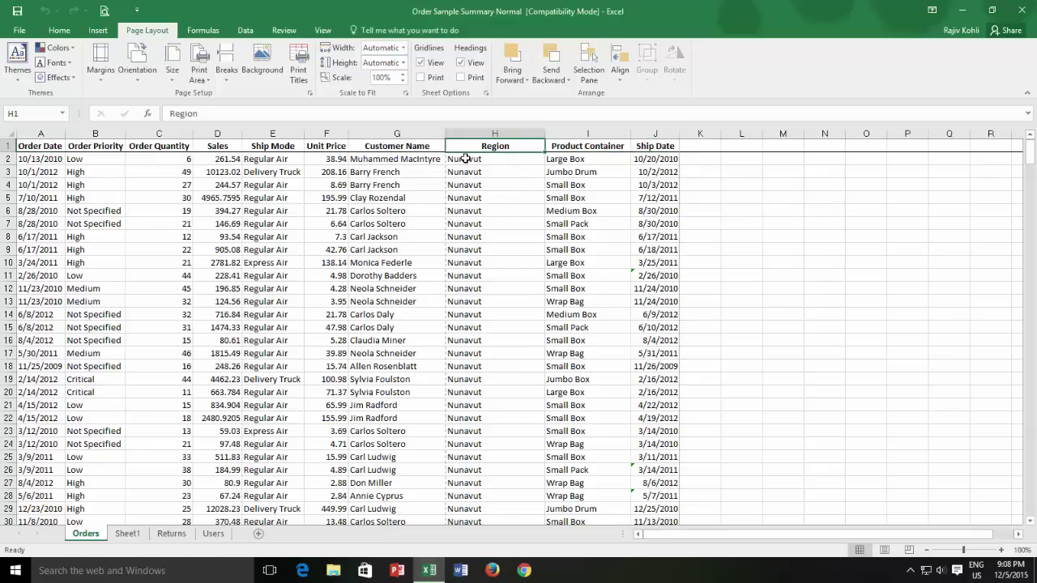
key(ctrl+p)
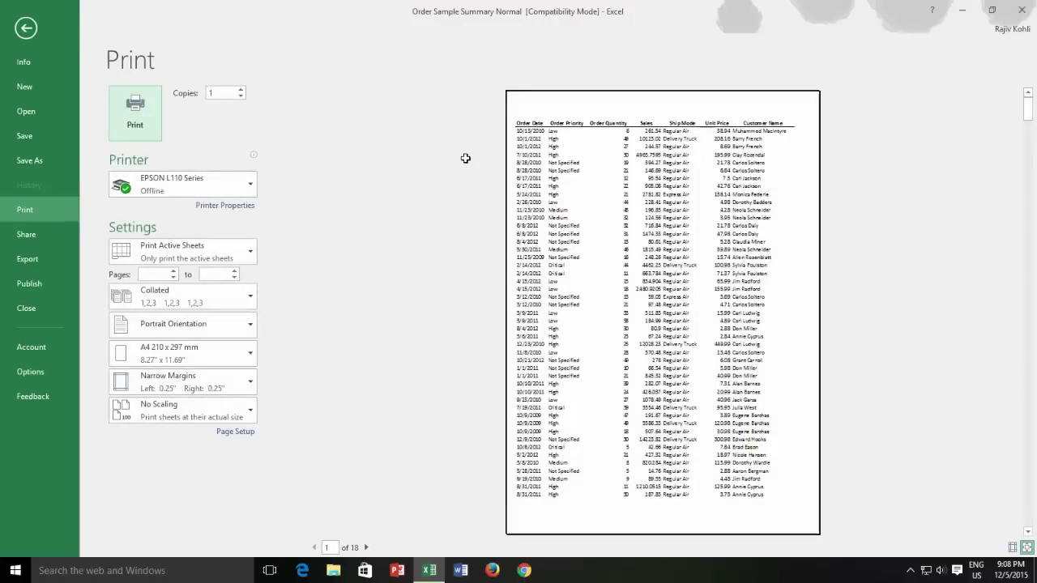
scroll(613, 207, down, 3)
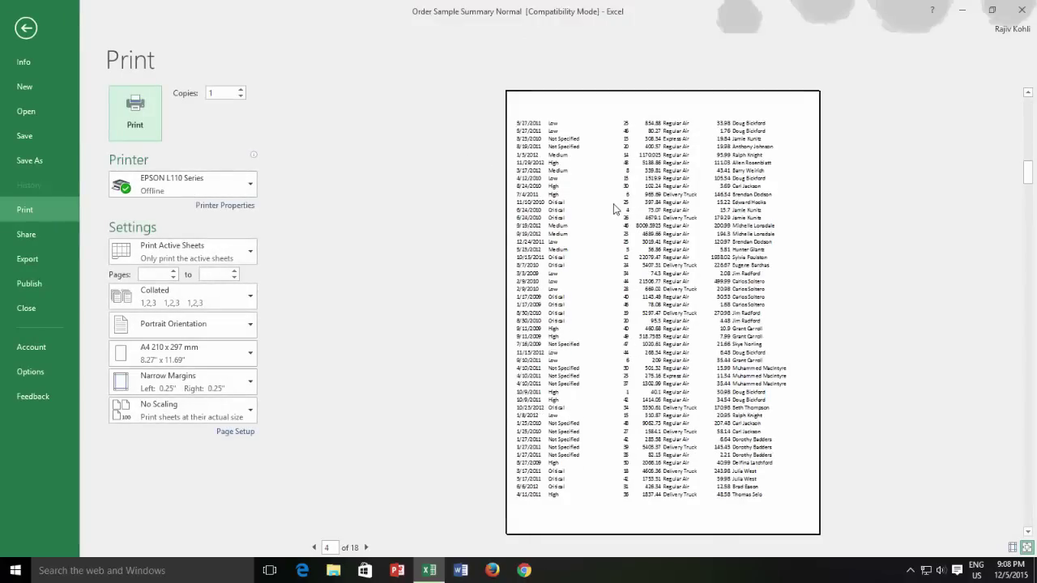
scroll(613, 208, down, 5)
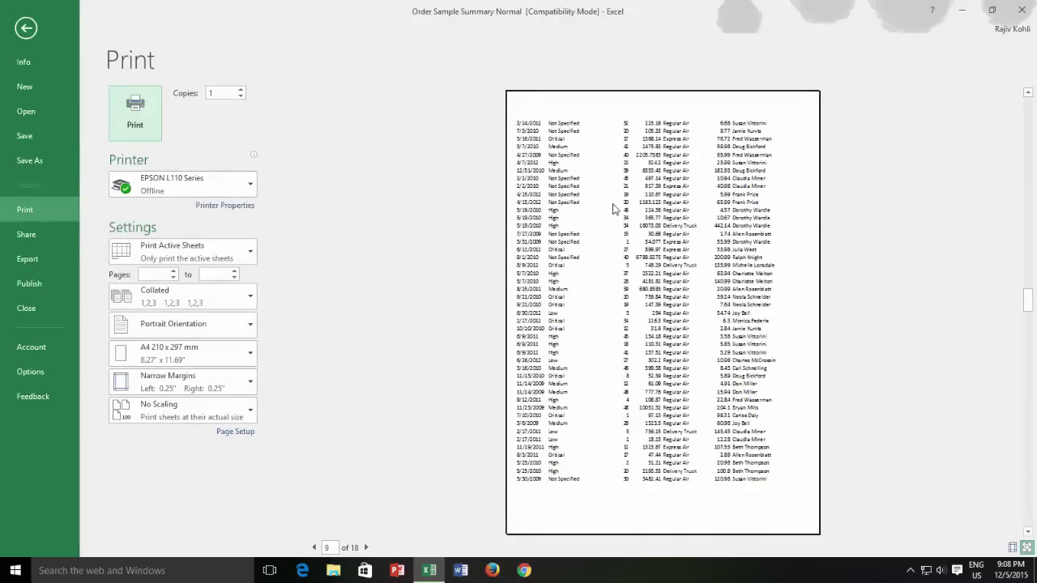
scroll(613, 209, down, 1)
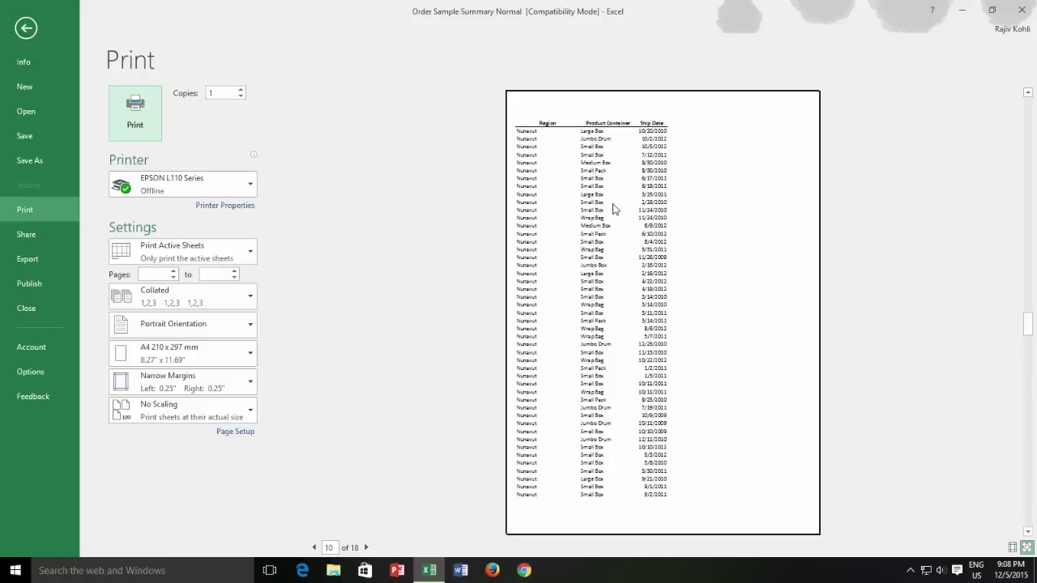
scroll(614, 209, down, 3)
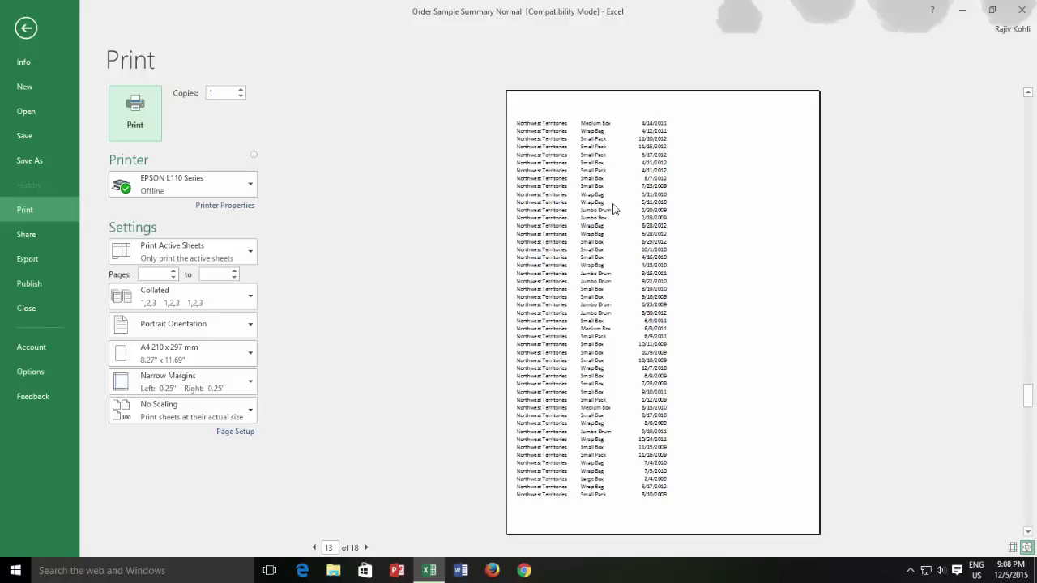
scroll(613, 209, down, 4)
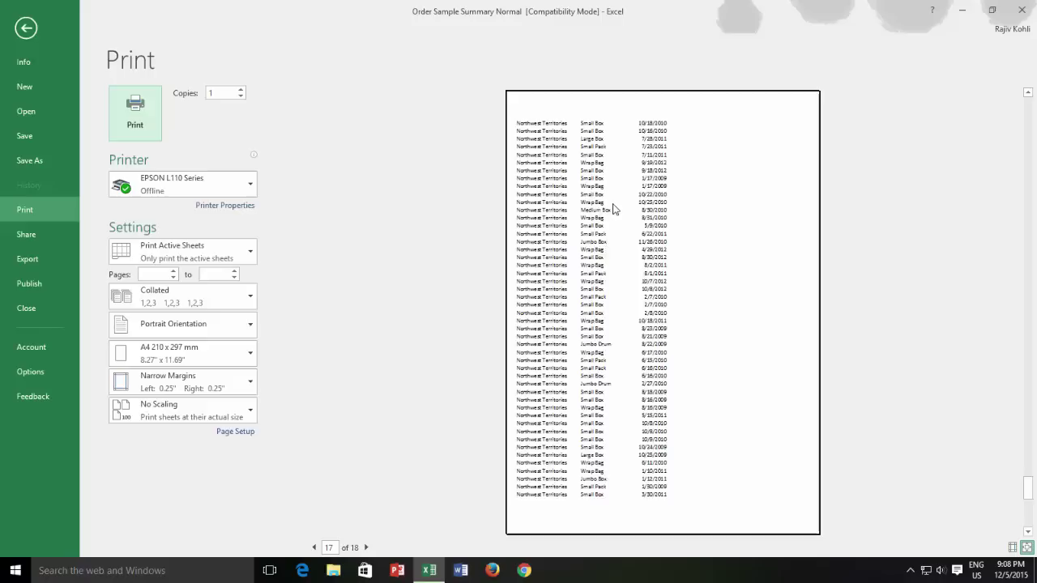
scroll(613, 210, down, 1)
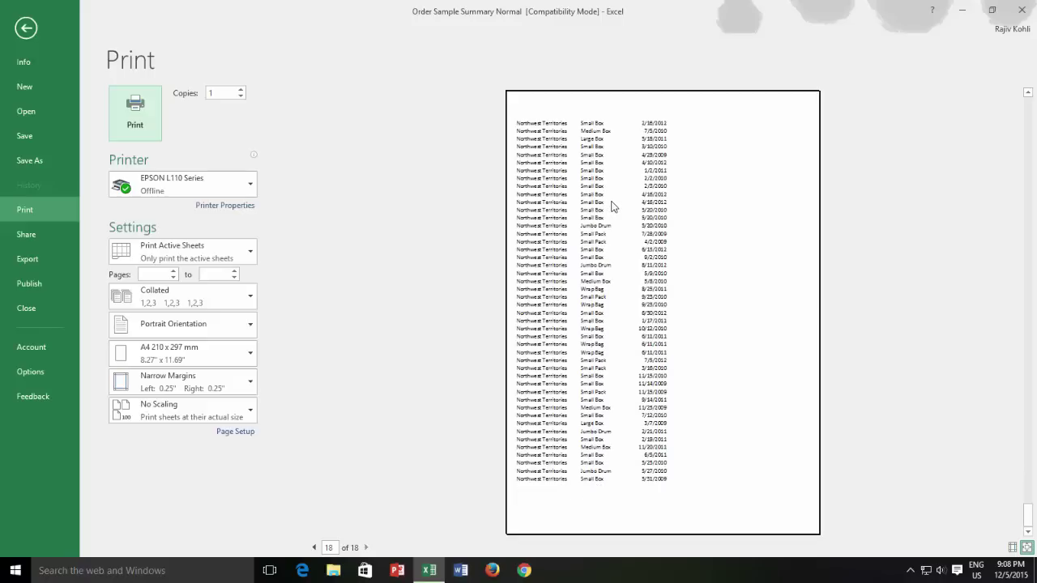
click(22, 38)
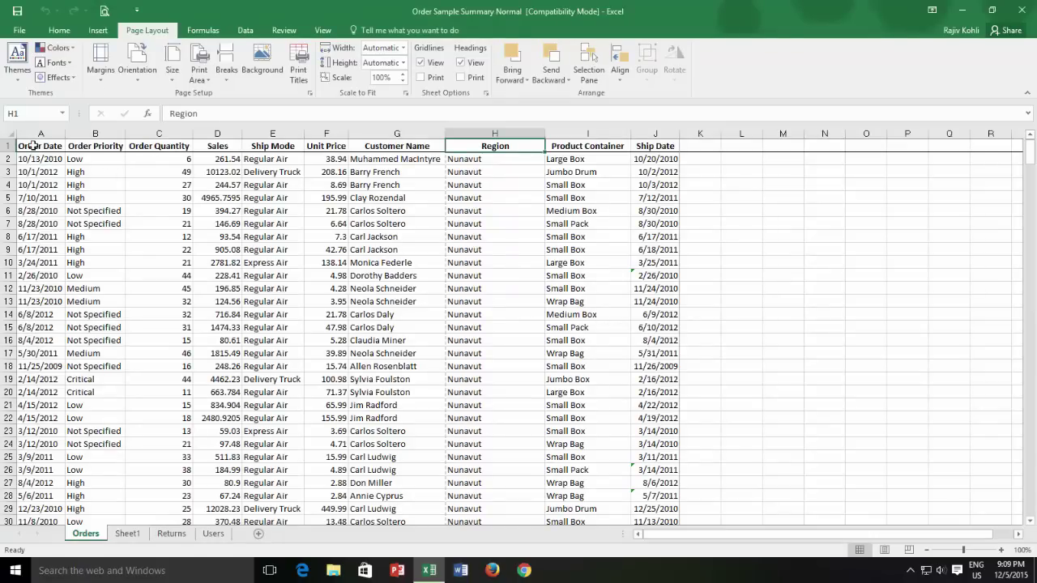
Step: Turn the Orders sheet's A4 pages to landscape orientation
click(34, 146)
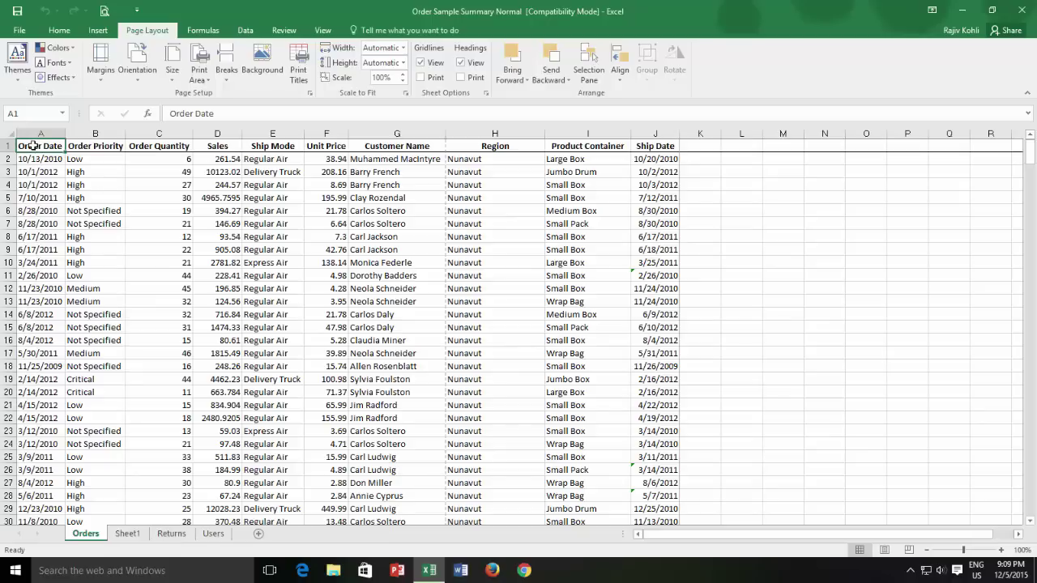
click(144, 76)
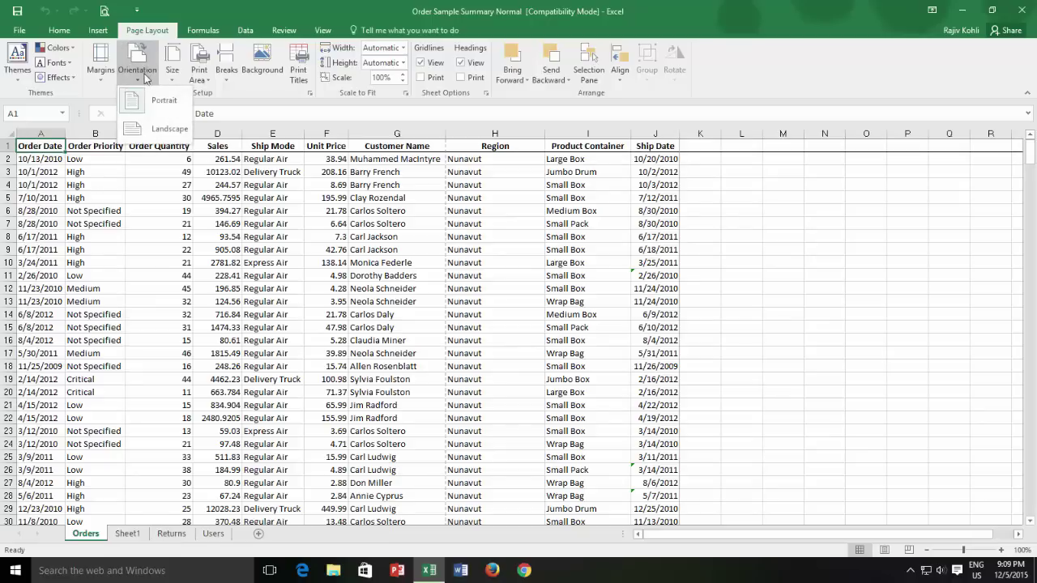
click(162, 130)
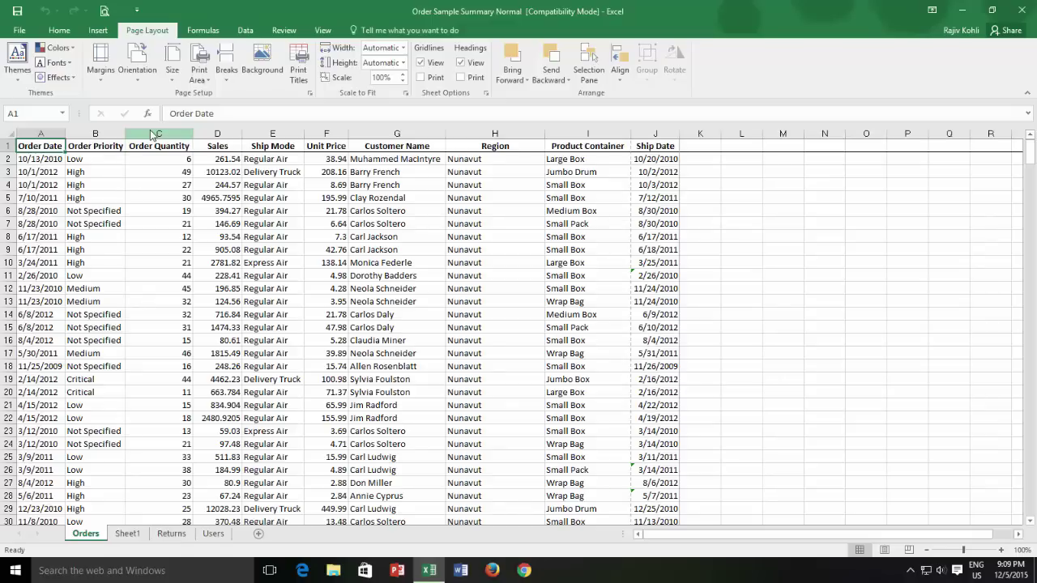
Step: Page through the landscape print preview of the Orders sheet, then return to the worksheet
click(108, 9)
scroll(463, 270, down, 1)
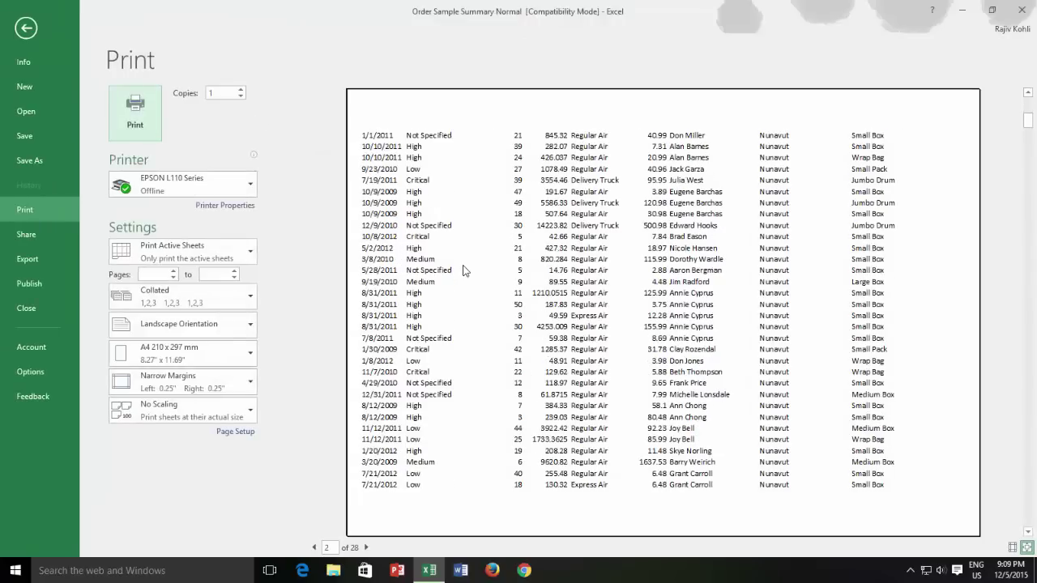
scroll(464, 271, down, 1)
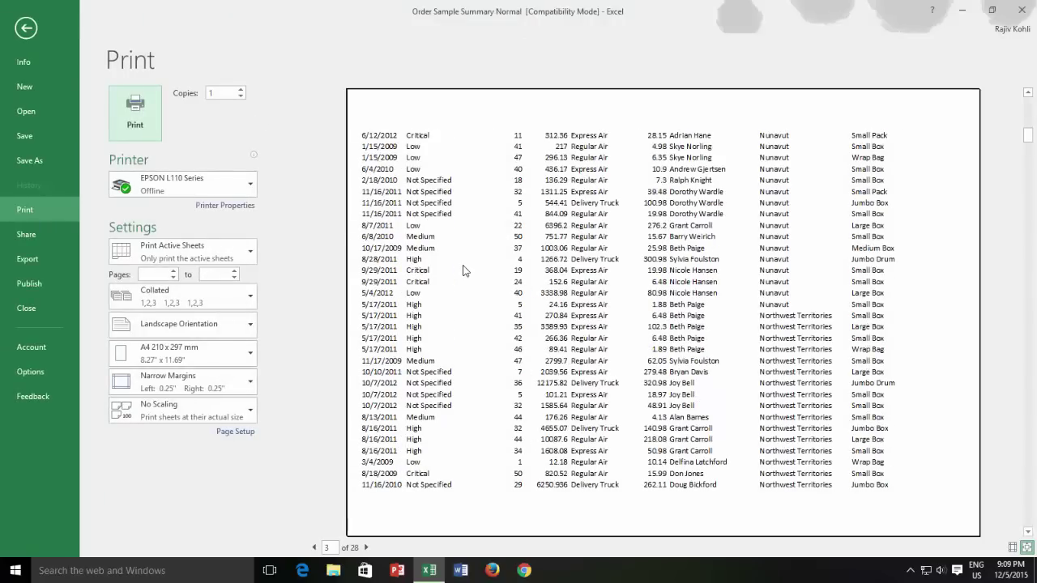
scroll(463, 271, down, 3)
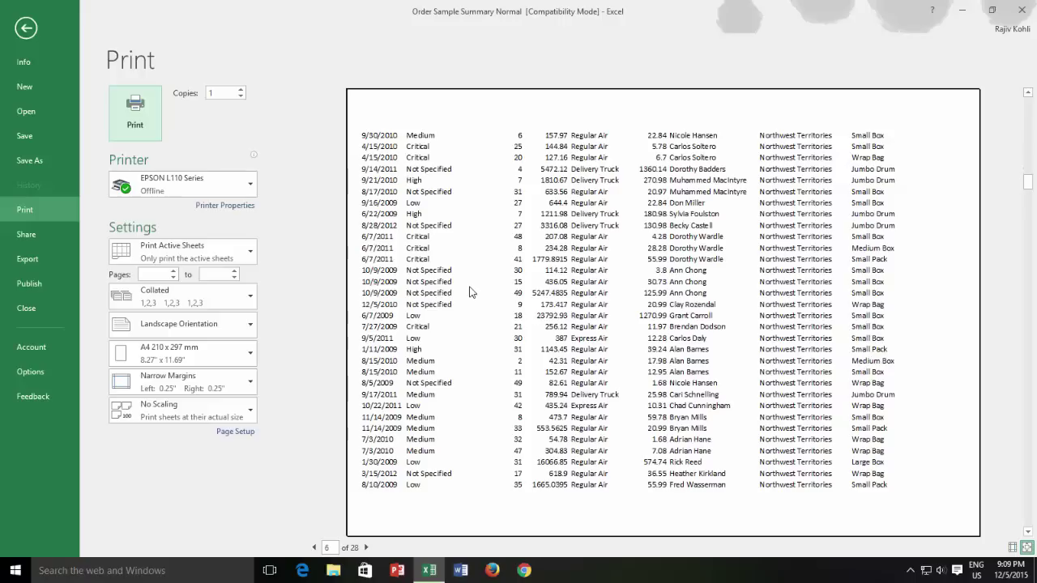
scroll(470, 292, down, 1)
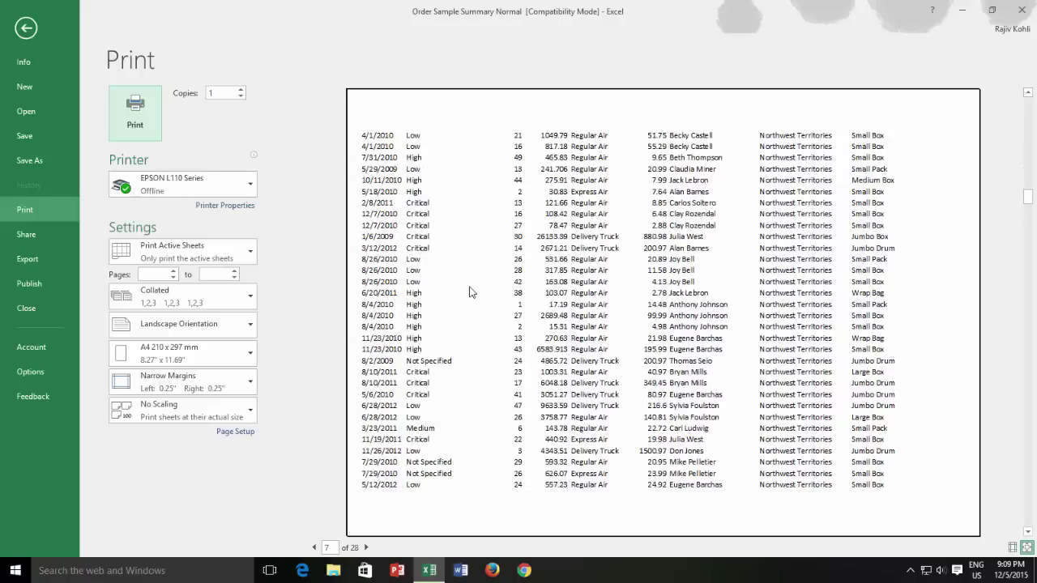
scroll(470, 292, down, 1)
scroll(470, 291, down, 1)
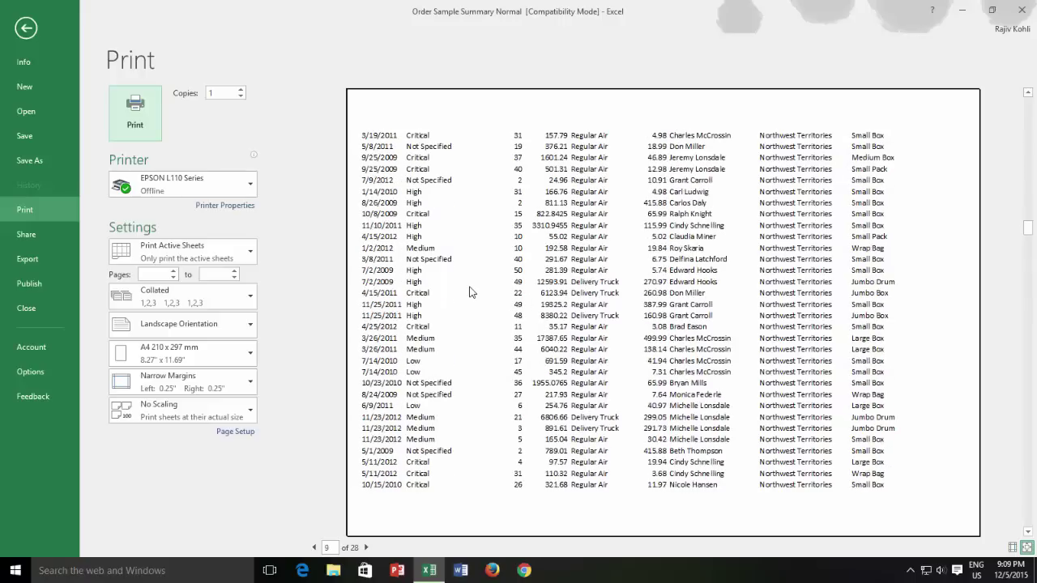
click(26, 28)
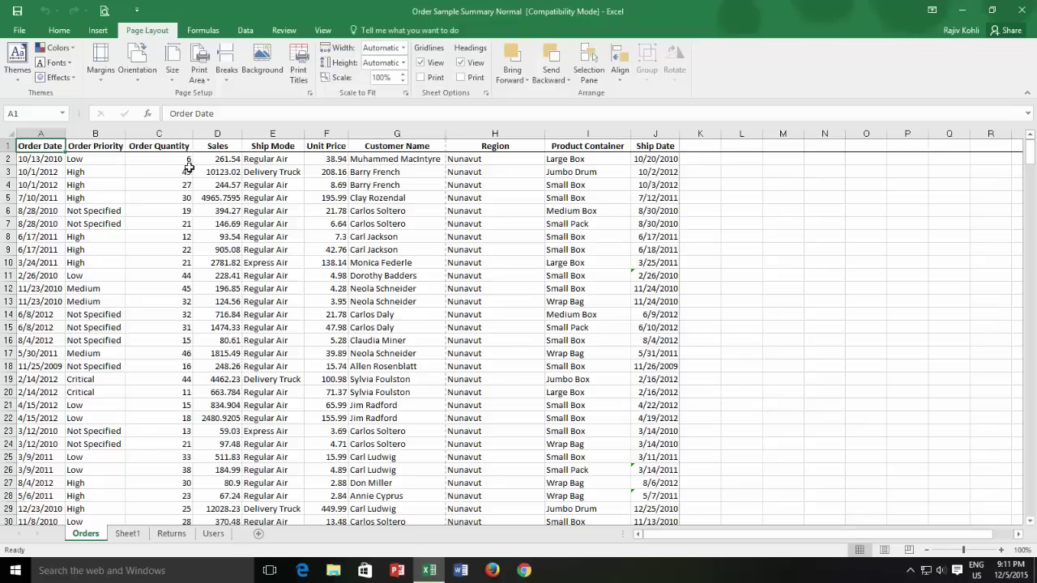
Step: Wrap the Order Quantity header text in cell C1
click(169, 147)
click(569, 146)
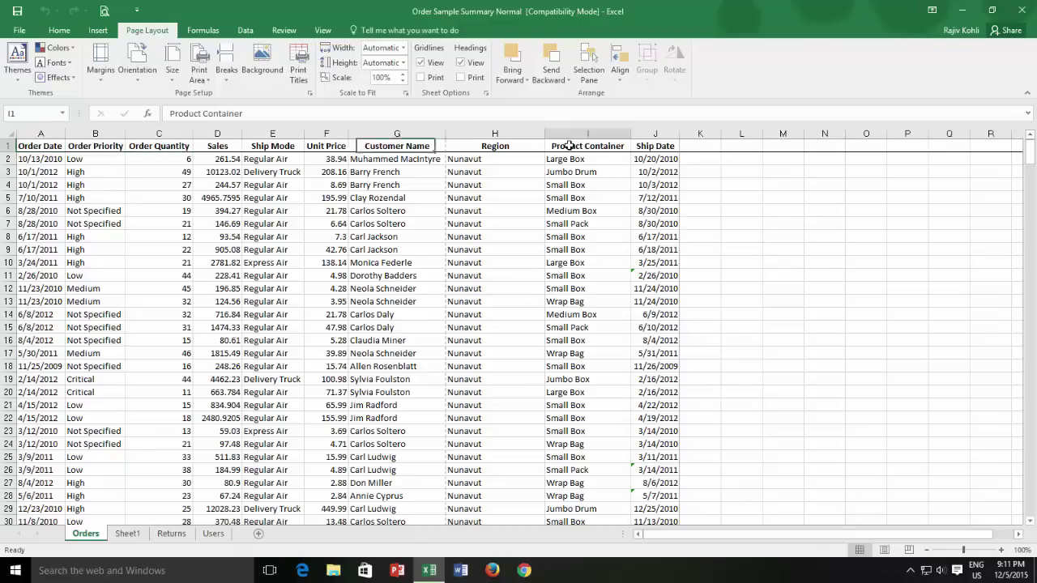
scroll(571, 247, down, 2)
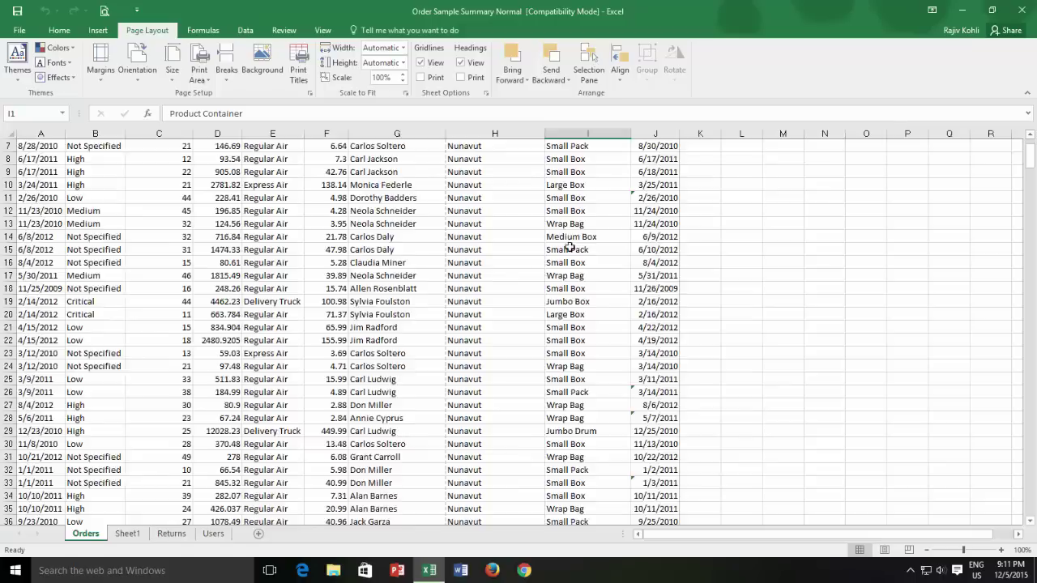
scroll(570, 247, down, 8)
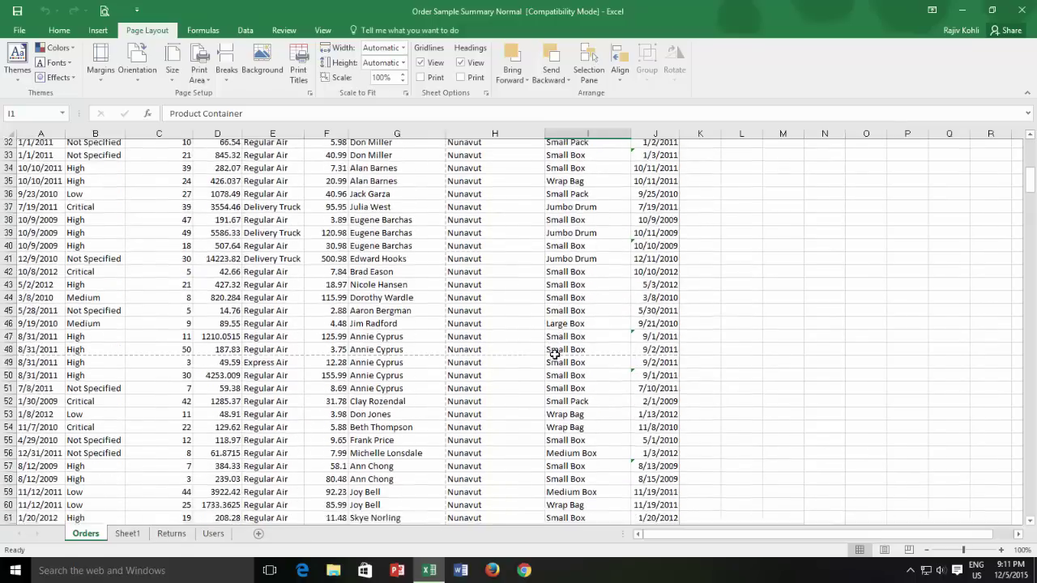
scroll(554, 354, down, 14)
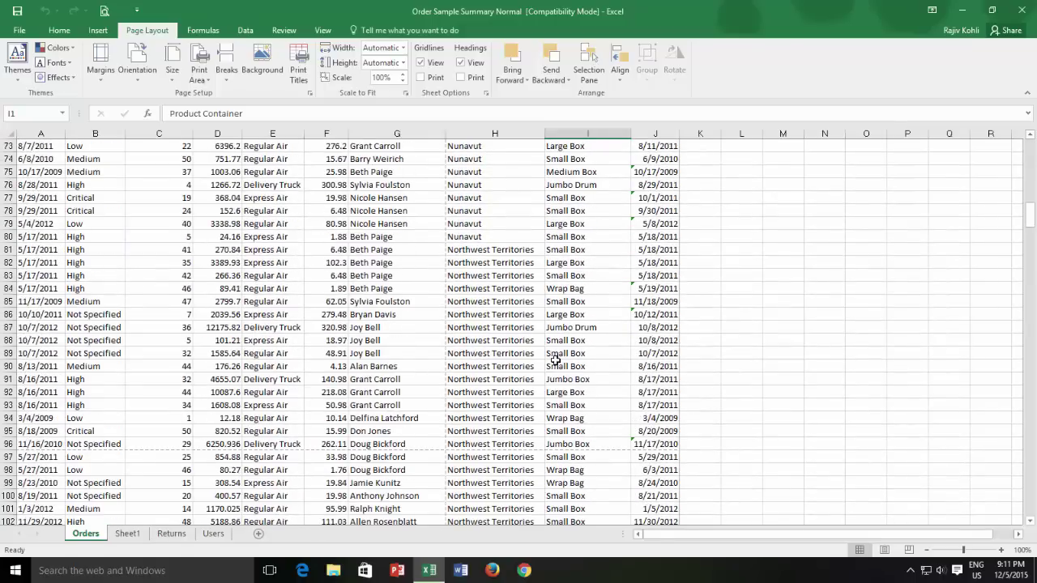
scroll(555, 359, down, 4)
scroll(555, 368, down, 15)
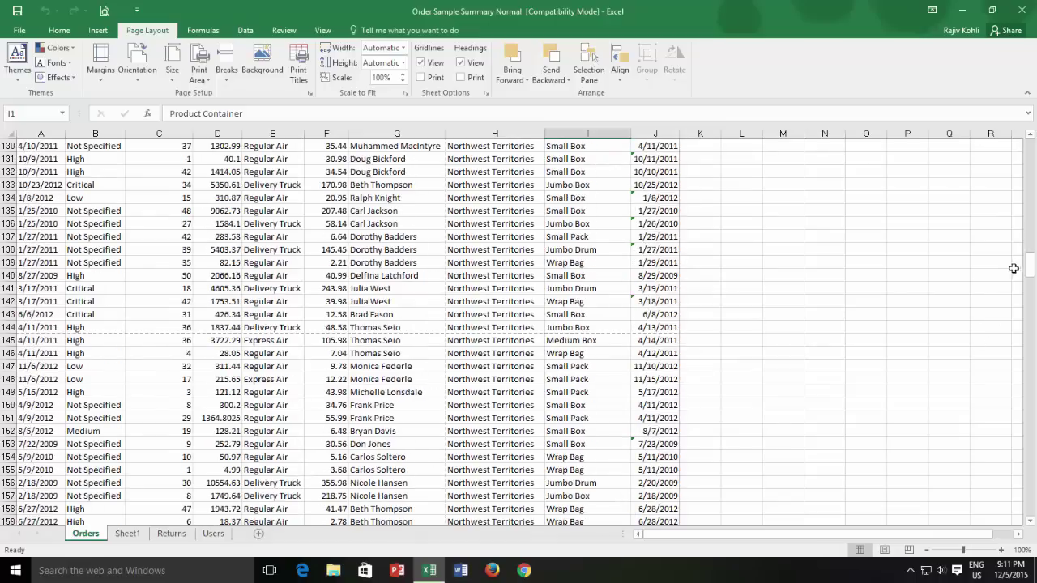
drag(1030, 264, 1031, 150)
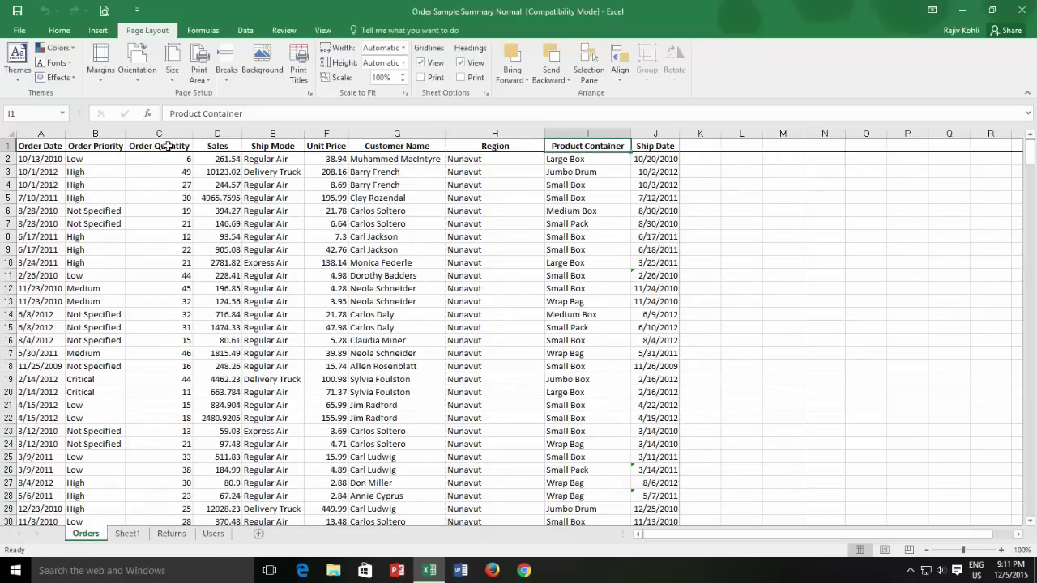
click(168, 145)
click(59, 31)
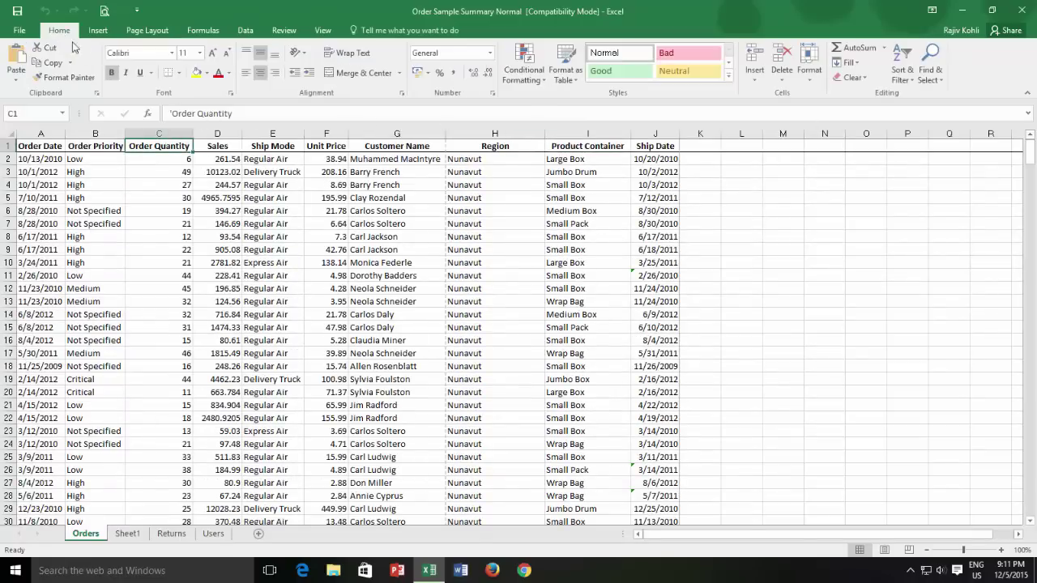
click(369, 56)
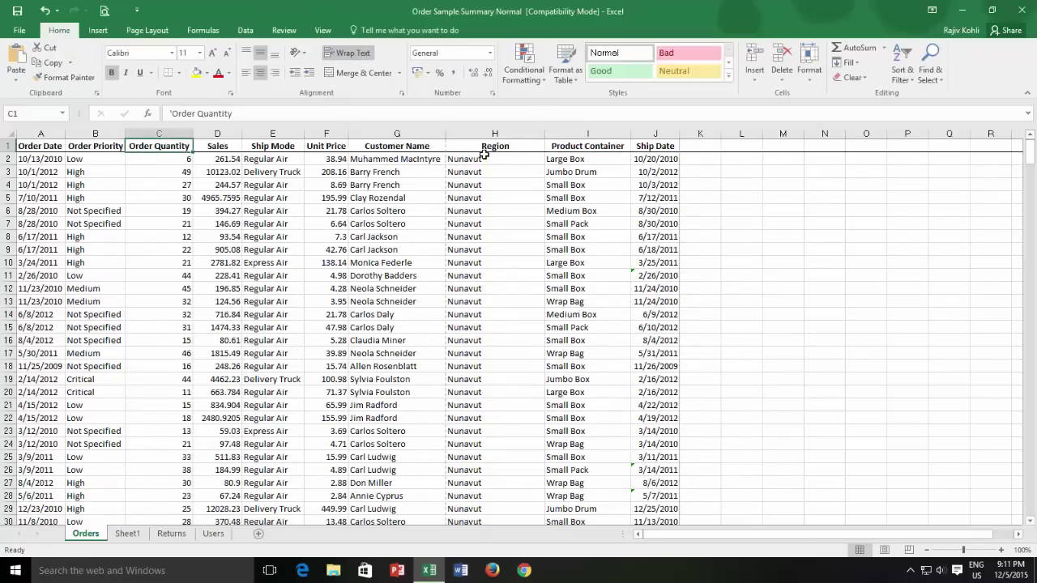
Step: Narrow the Product Container and Order Quantity columns and make header row 1 taller
click(583, 148)
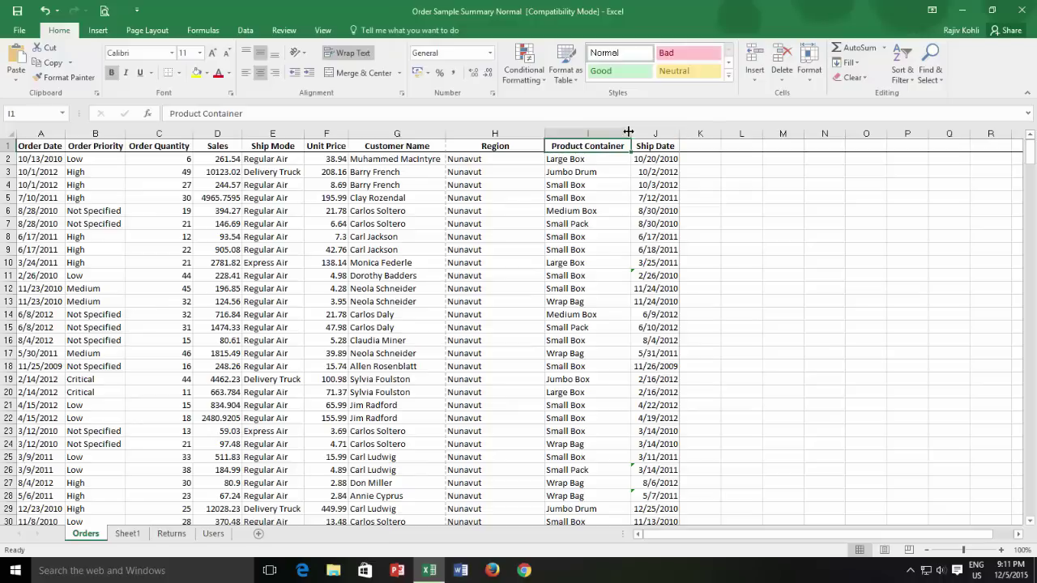
drag(631, 133, 604, 131)
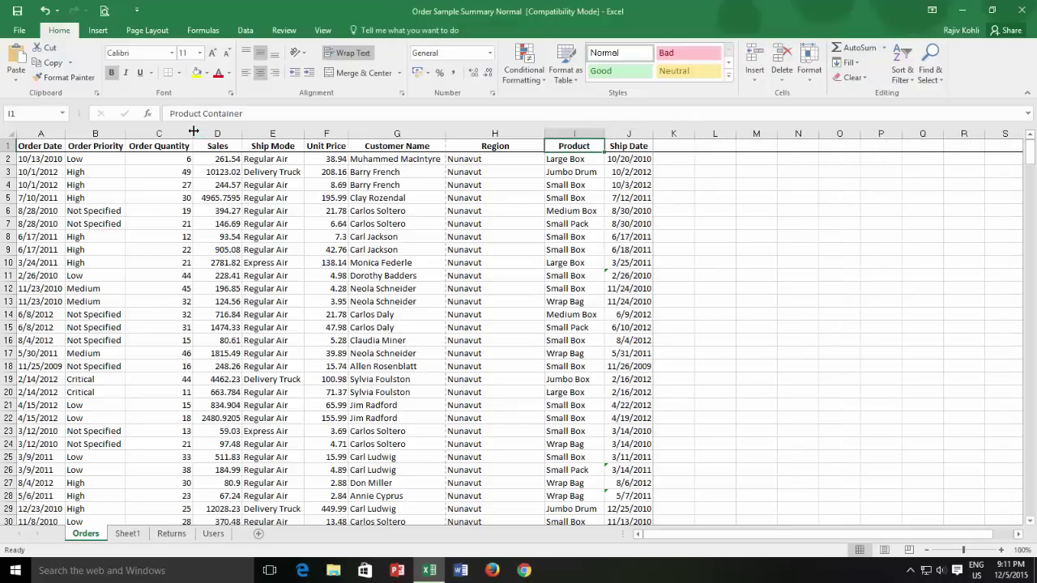
drag(192, 133, 154, 132)
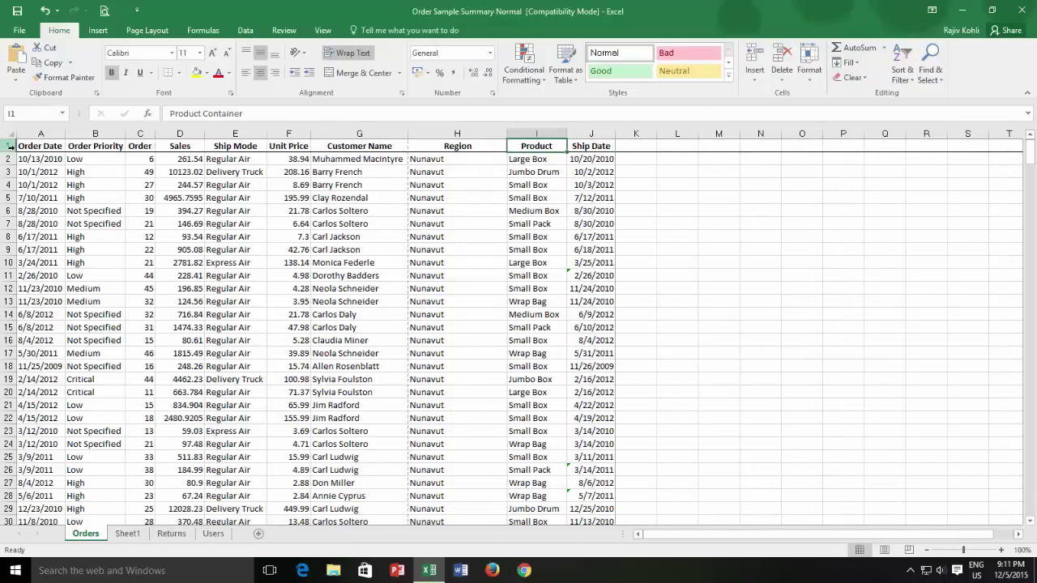
drag(10, 152, 10, 173)
Step: Shorten the C1 header text to 'Order Qty'
click(138, 162)
double_click(138, 162)
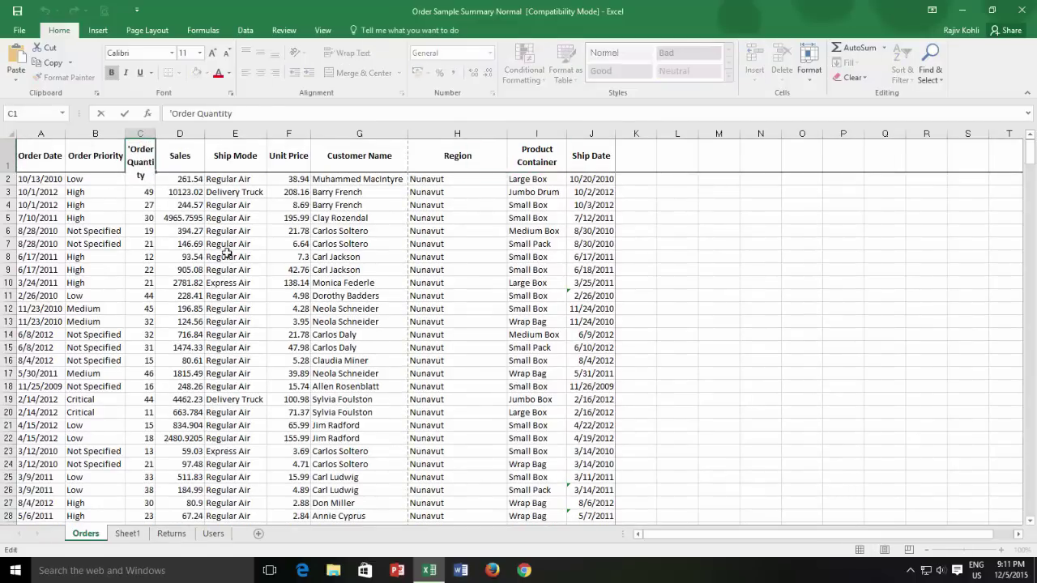
key(BackSpace)
key(BackSpace)
key(BackSpace)
key(BackSpace)
key(BackSpace)
key(BackSpace)
key(BackSpace)
text(ty)
key(Return)
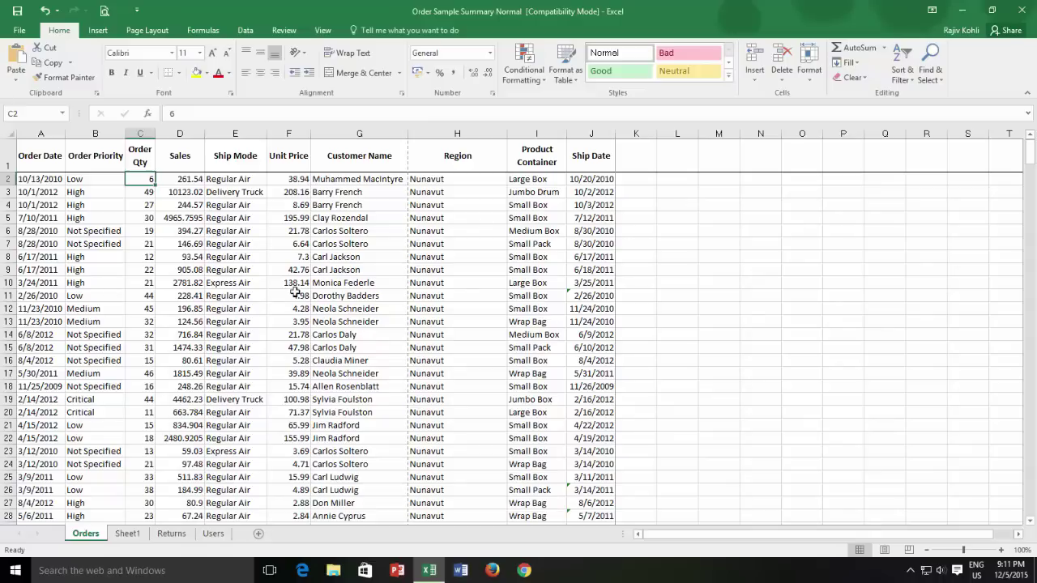
Step: Wrap text in the whole Region column H and drag it narrower
scroll(475, 270, down, 13)
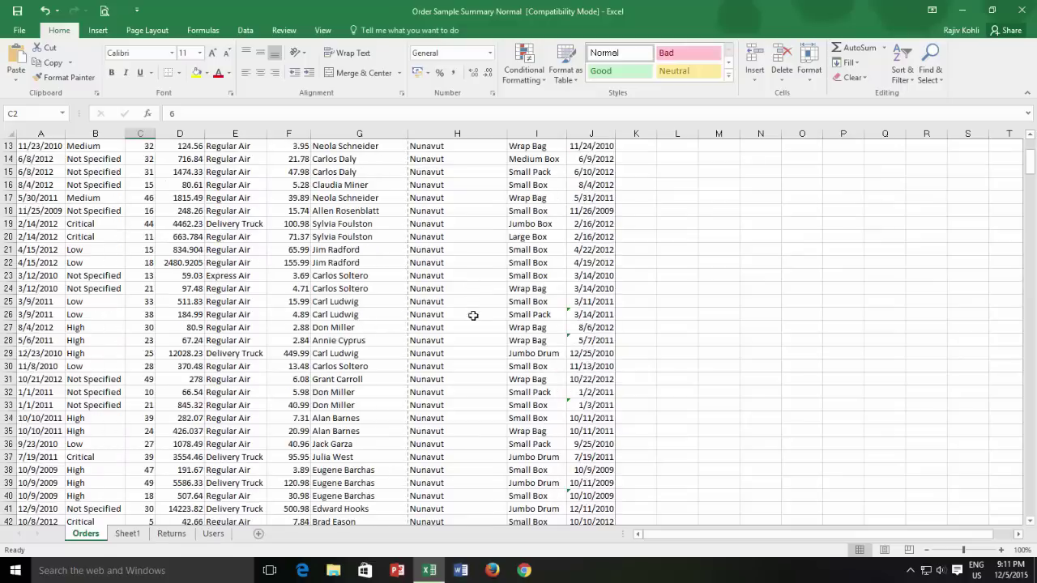
scroll(463, 396, down, 7)
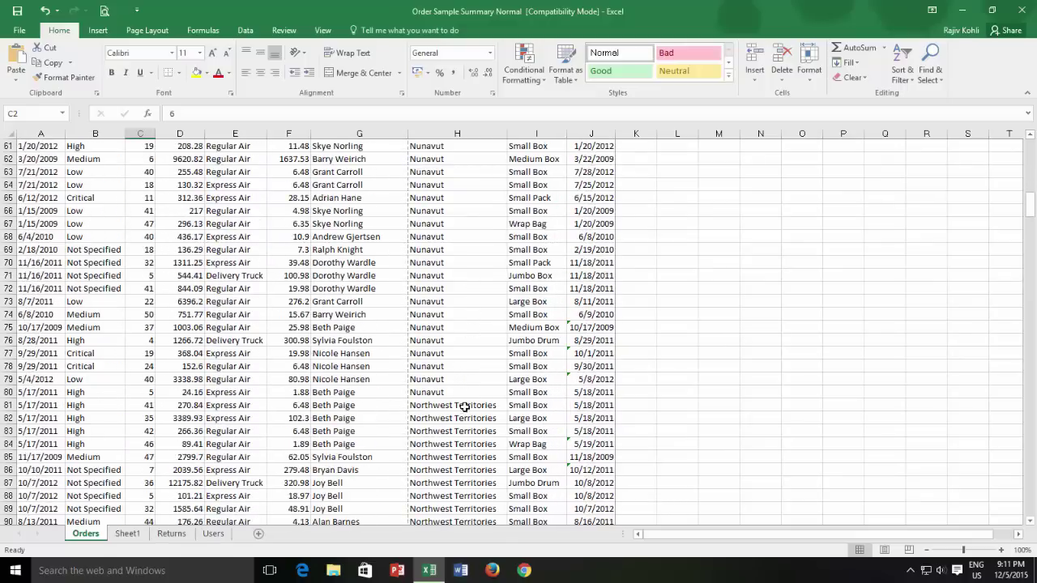
click(463, 405)
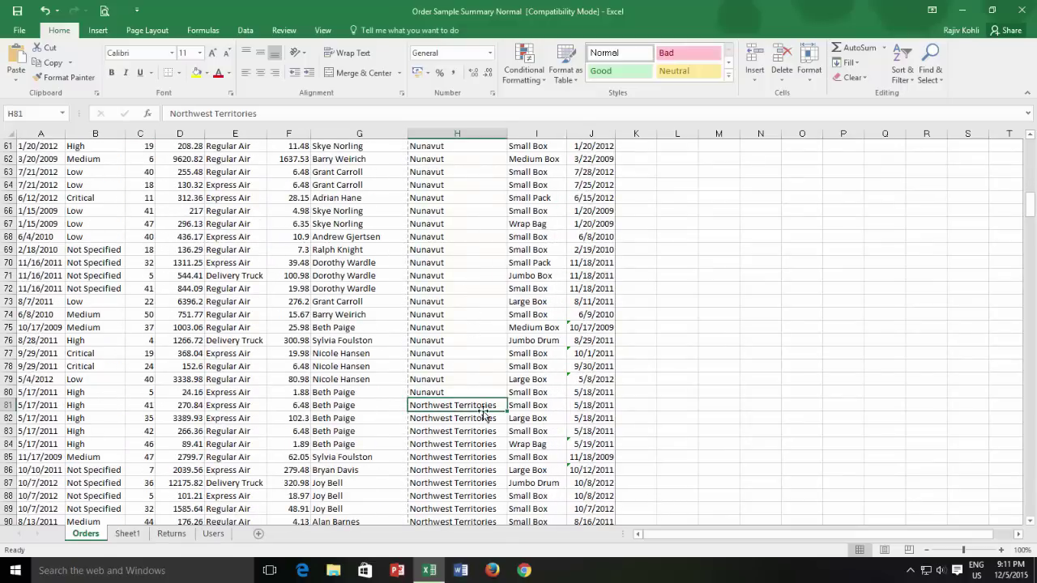
scroll(472, 249, up, 5)
scroll(474, 139, up, 15)
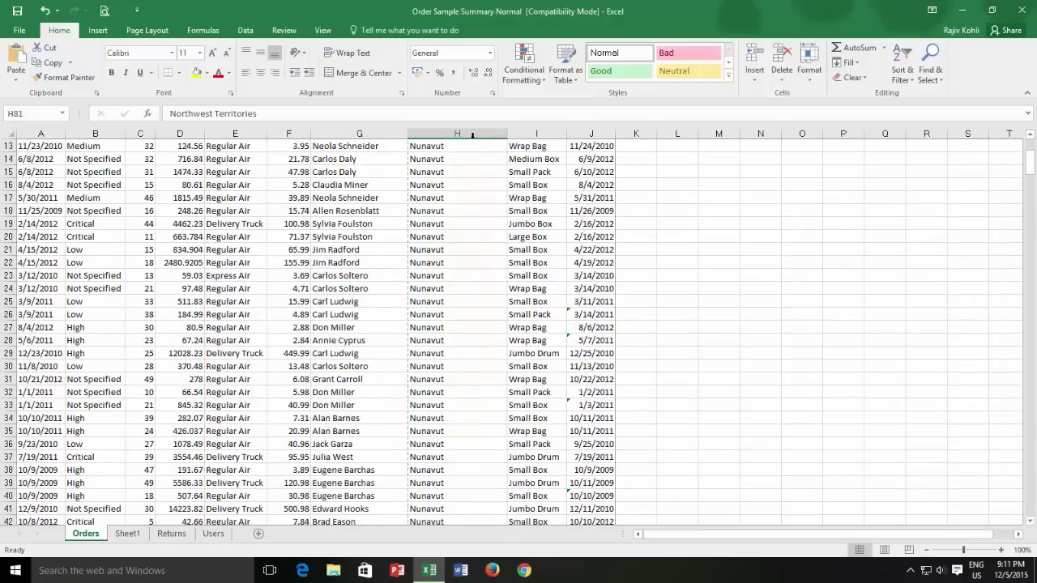
click(471, 132)
click(348, 52)
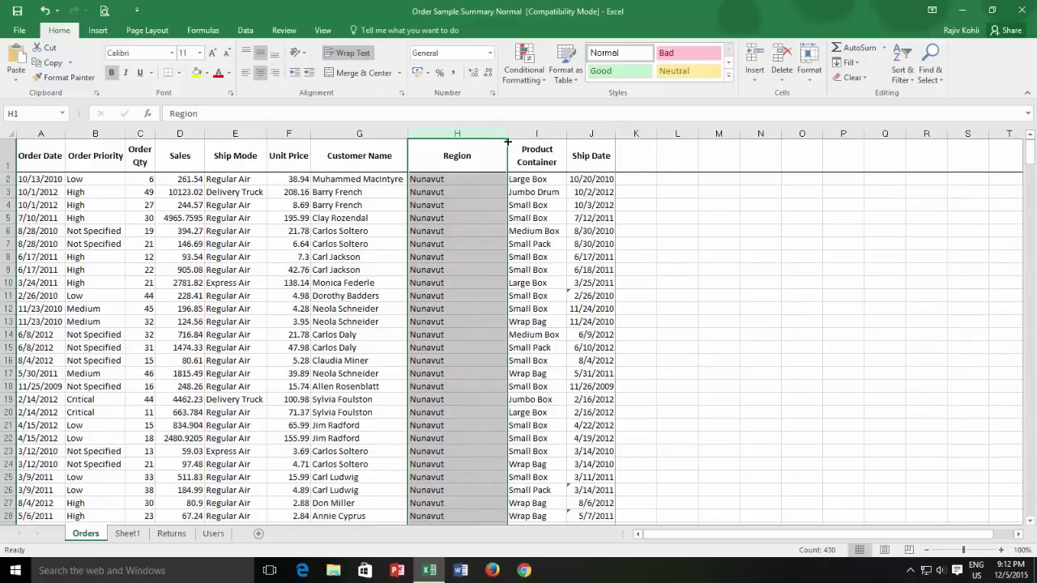
drag(507, 134, 460, 134)
Step: Make row 81 tall enough for 'Northwest Territories' to show on two lines
scroll(449, 340, down, 9)
scroll(439, 358, down, 12)
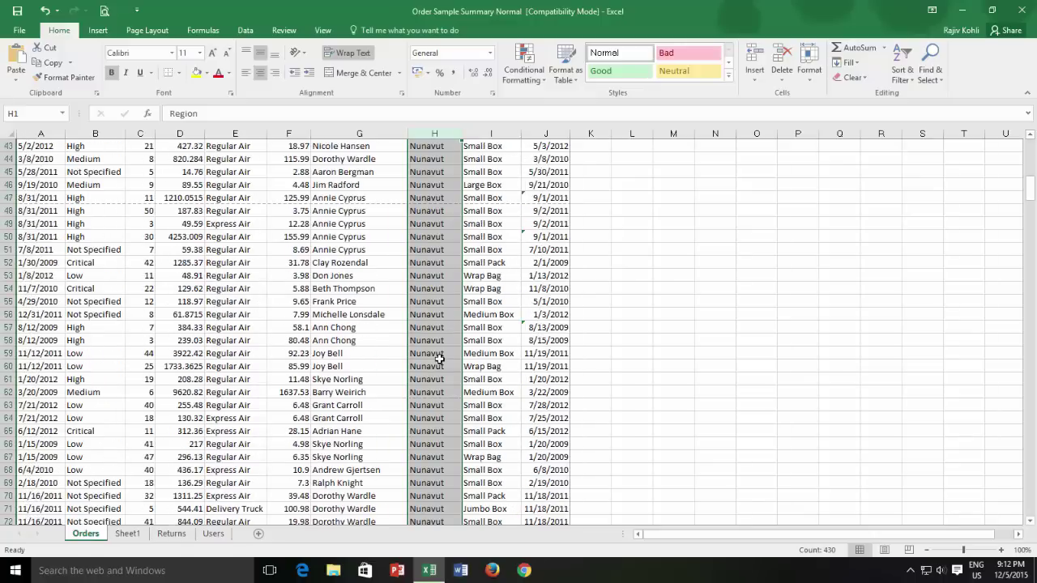
click(435, 371)
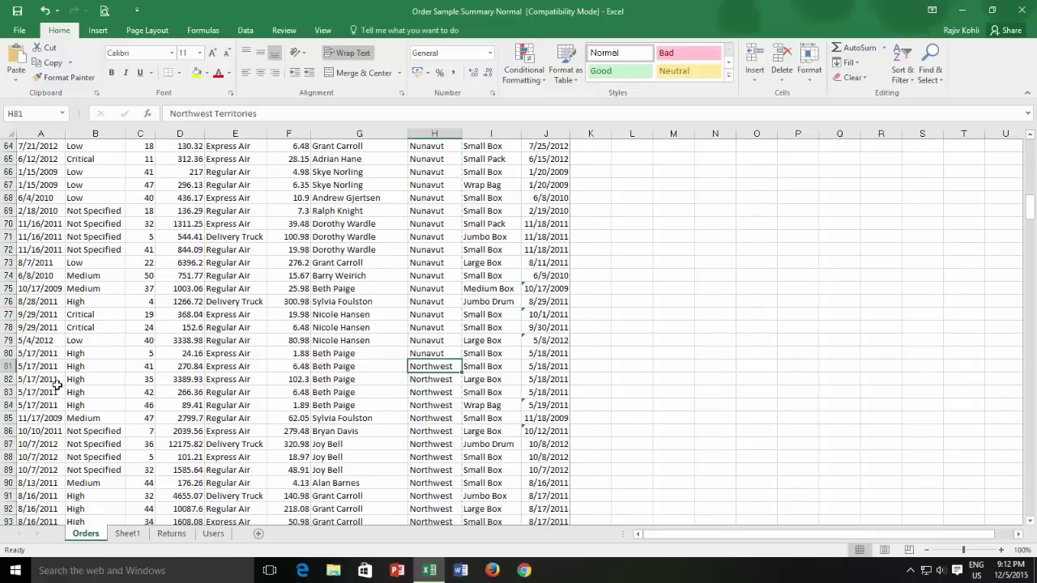
drag(7, 373, 7, 383)
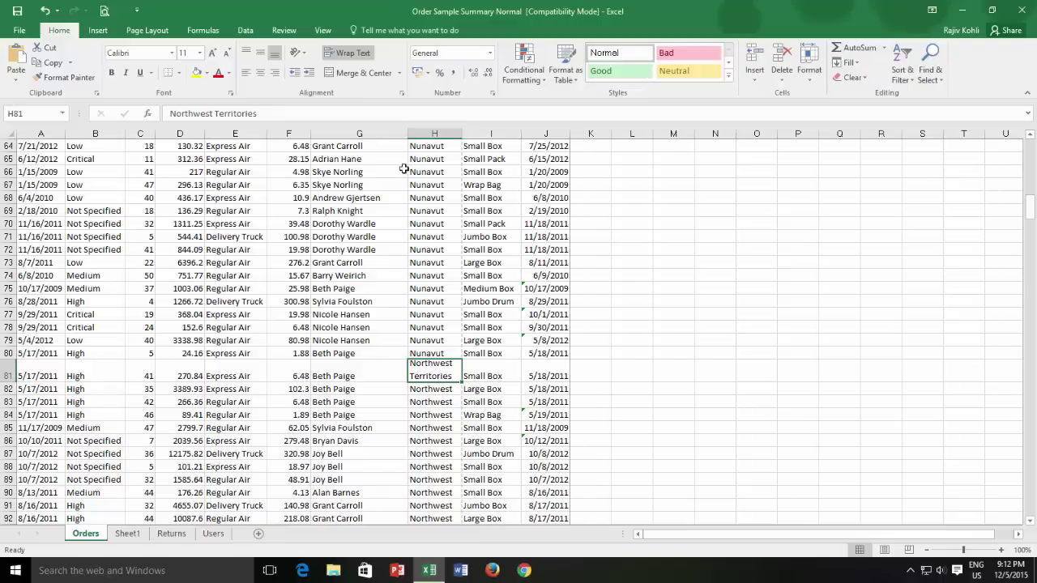
click(434, 129)
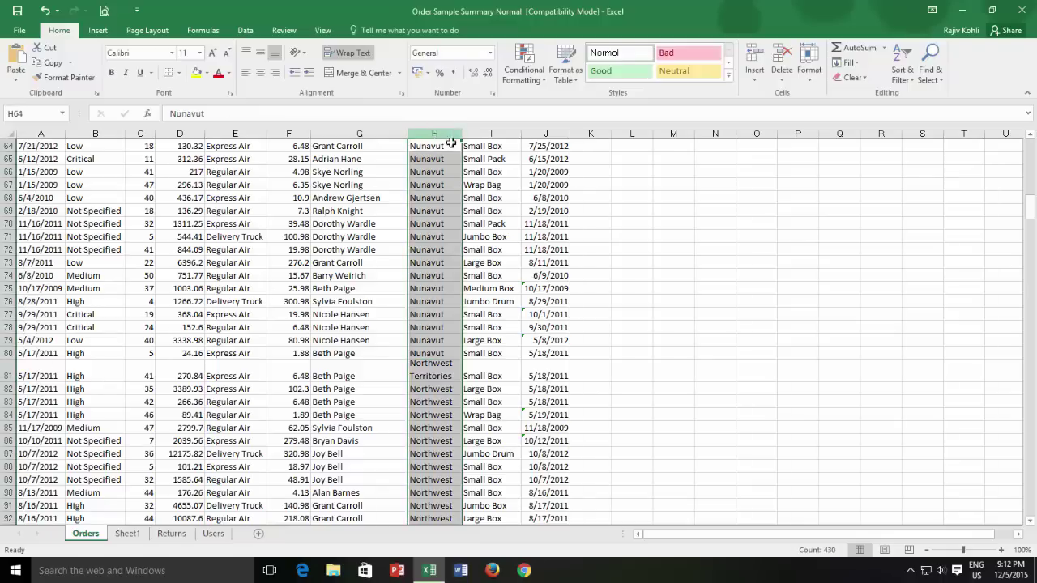
Step: AutoFit row heights for the wrapped Region text, check the rows, and return to D2
click(810, 71)
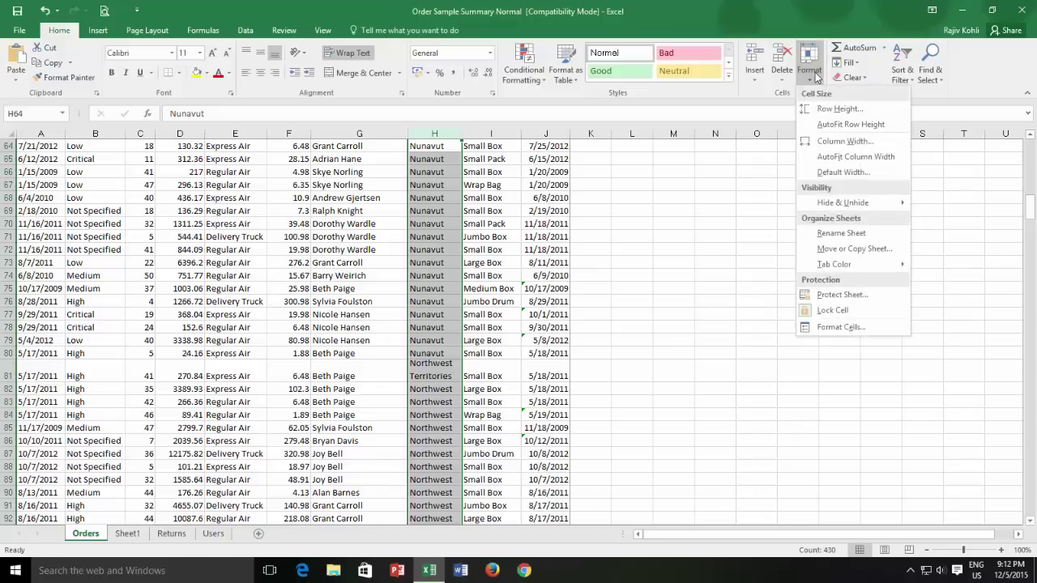
click(818, 125)
scroll(486, 394, down, 4)
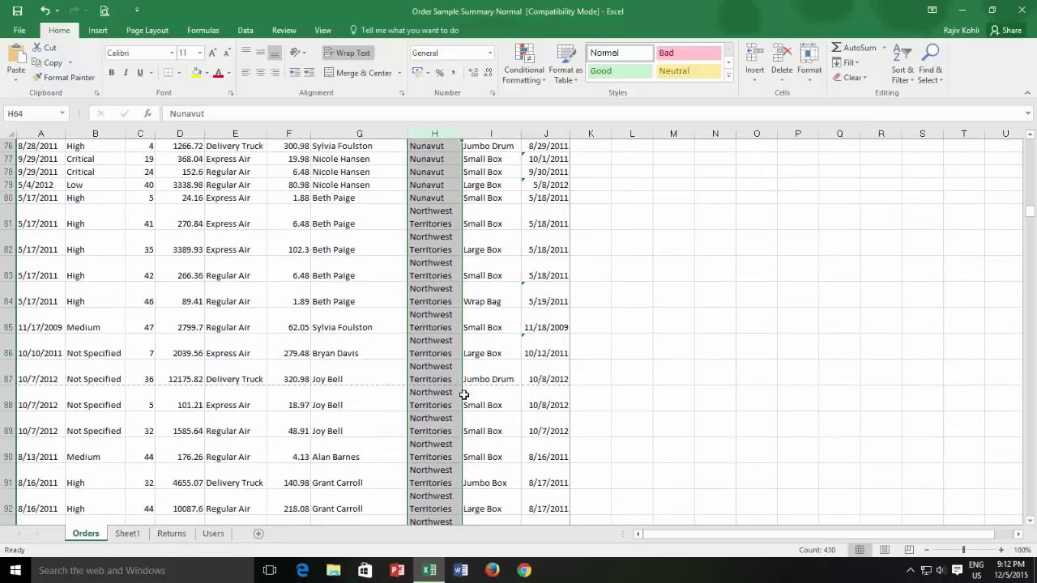
scroll(464, 394, down, 3)
scroll(460, 365, up, 19)
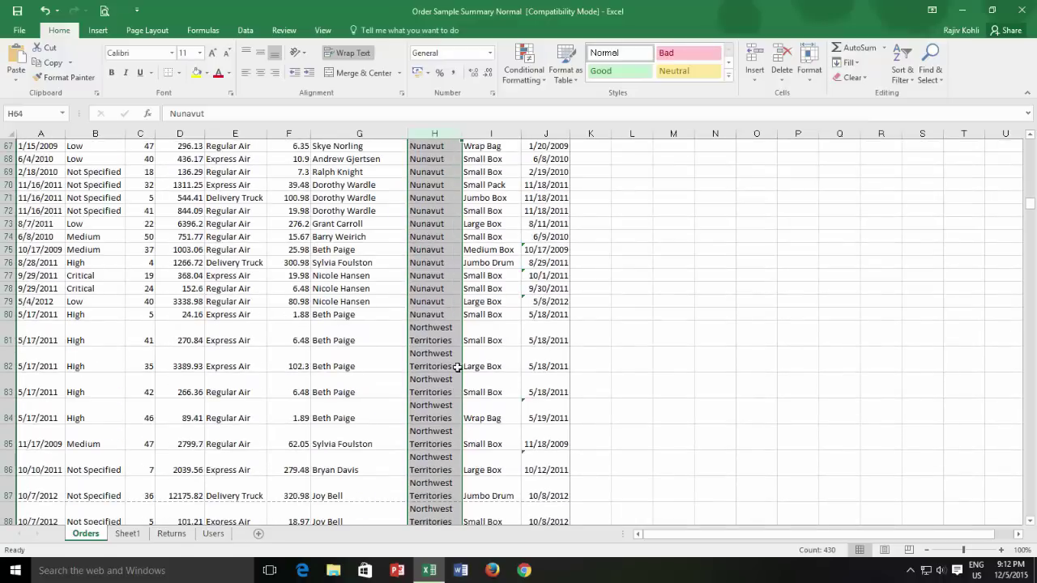
scroll(457, 328, up, 9)
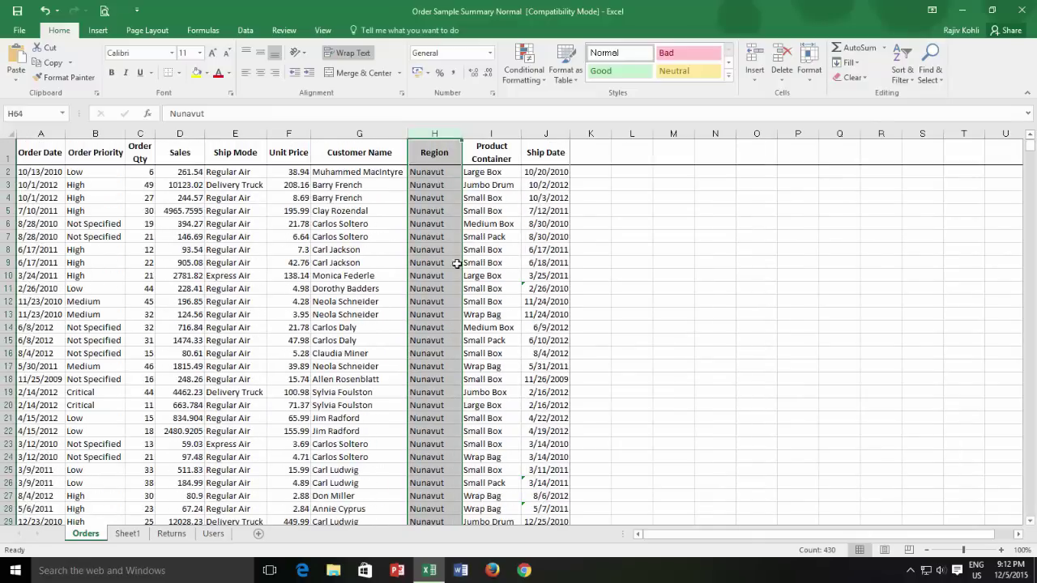
click(429, 172)
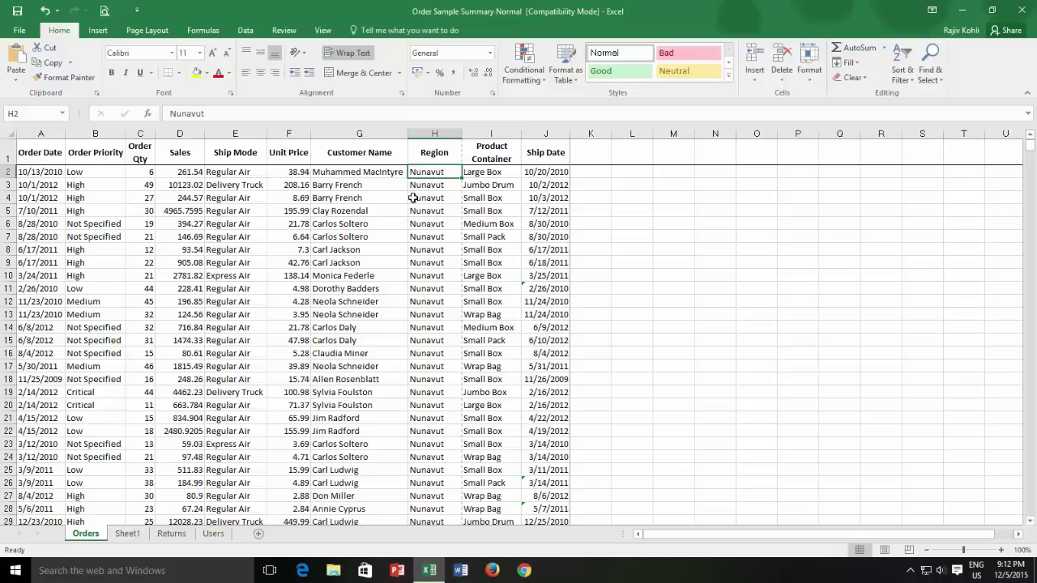
click(182, 171)
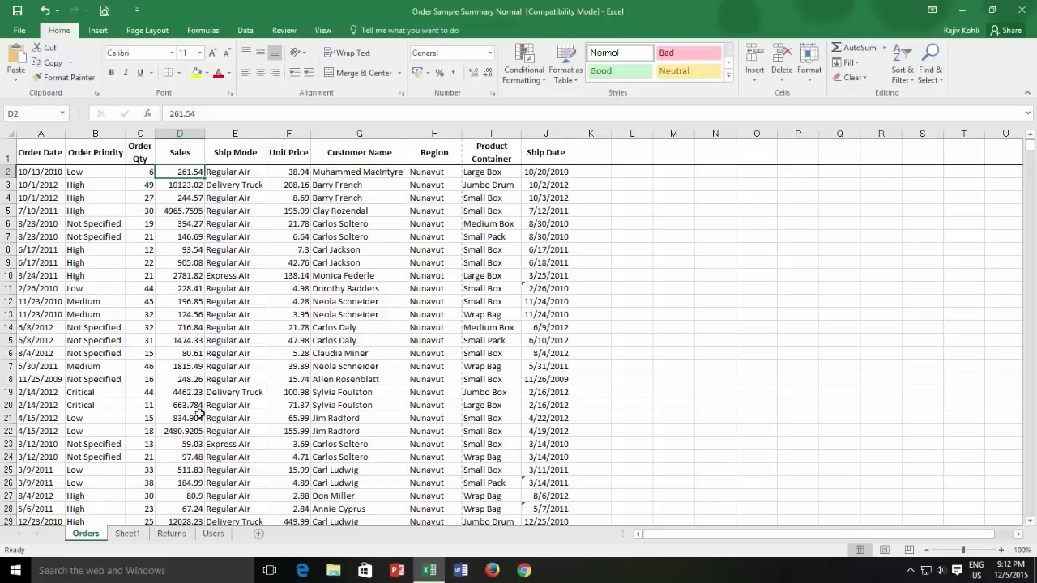
Step: Apply Comma Style to Sales column D and widen it so values like 10,123.02 fit
click(184, 133)
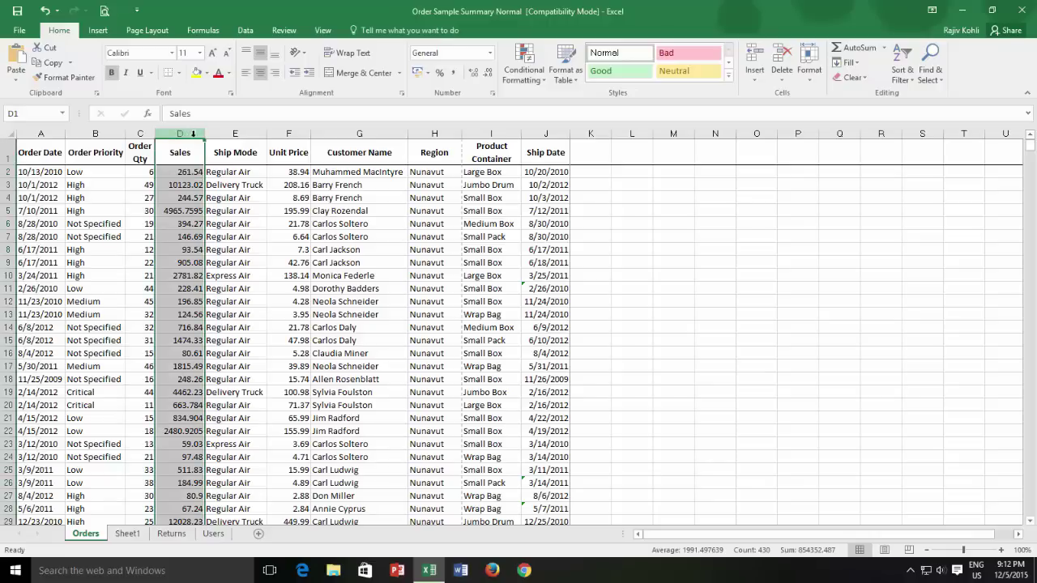
click(453, 73)
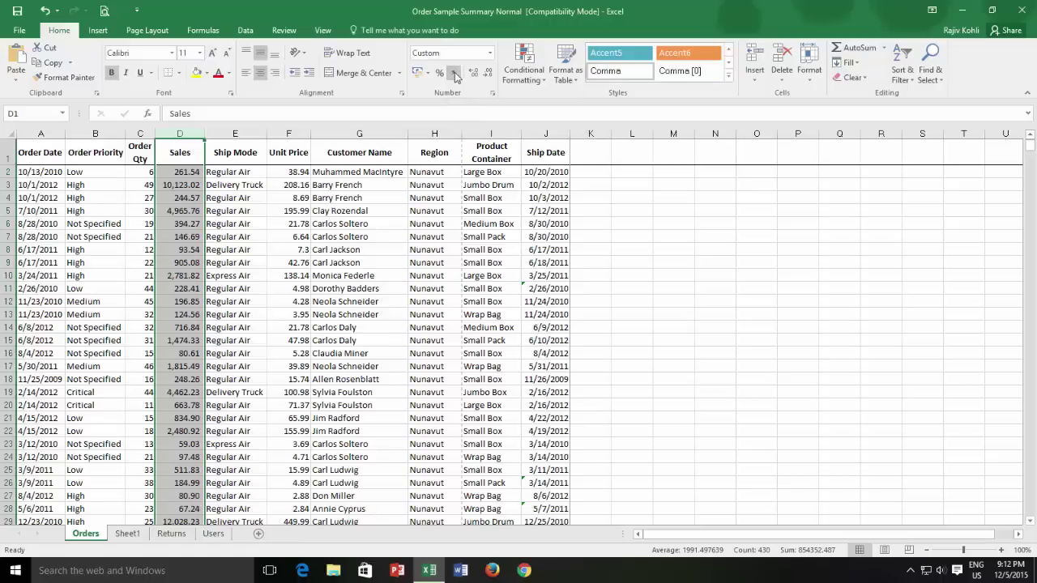
click(199, 170)
drag(196, 138, 207, 132)
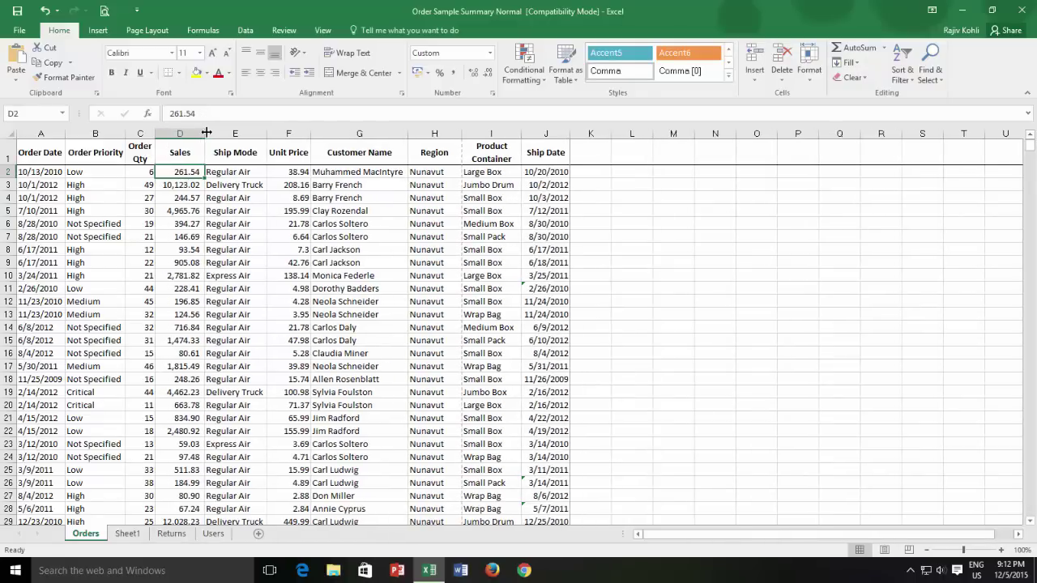
Step: Set all text on the Orders sheet to 8 point and narrow the Ship Mode column
click(6, 132)
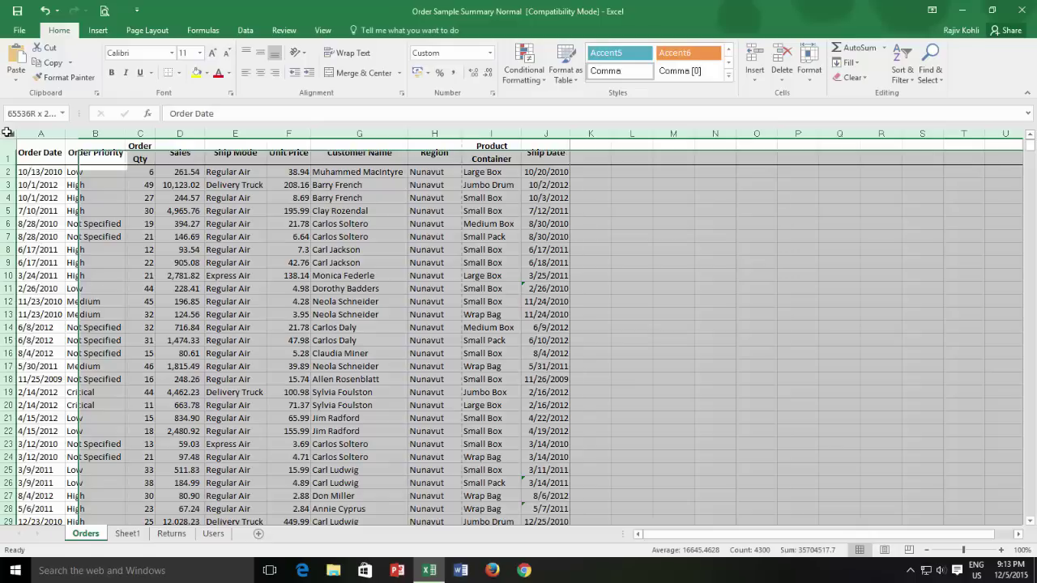
click(199, 53)
click(185, 68)
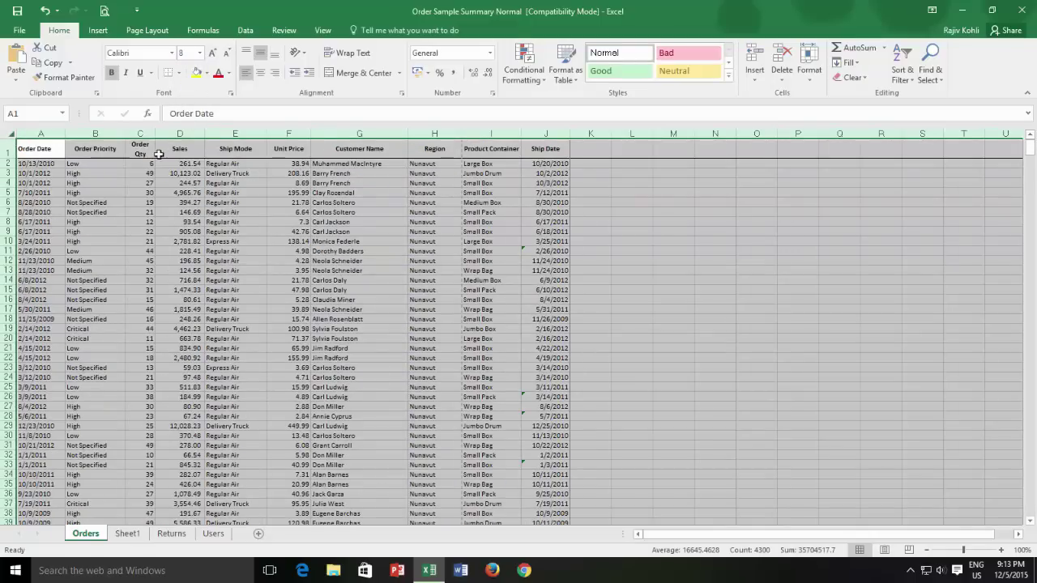
click(118, 151)
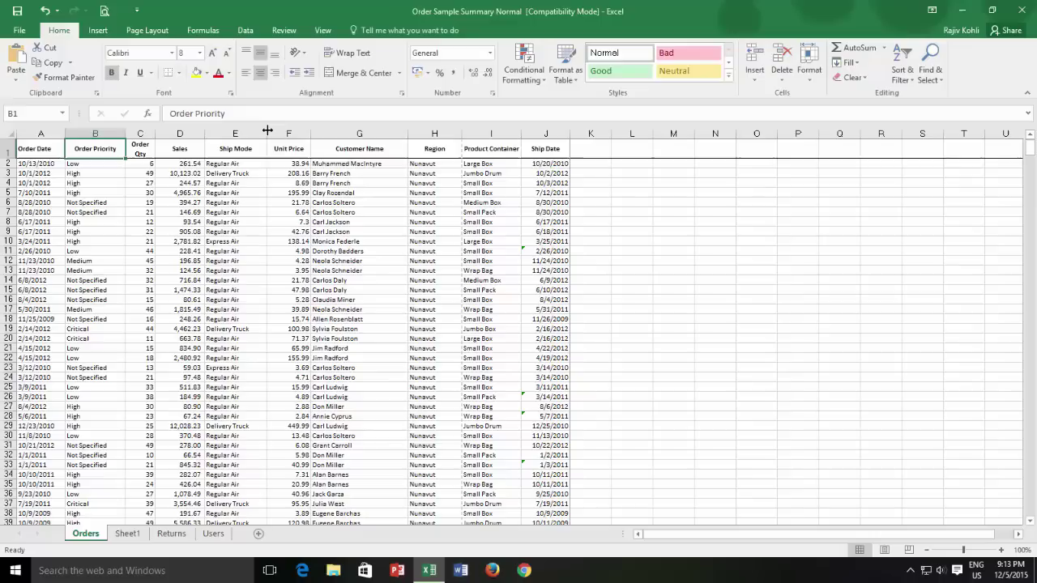
drag(264, 134, 258, 132)
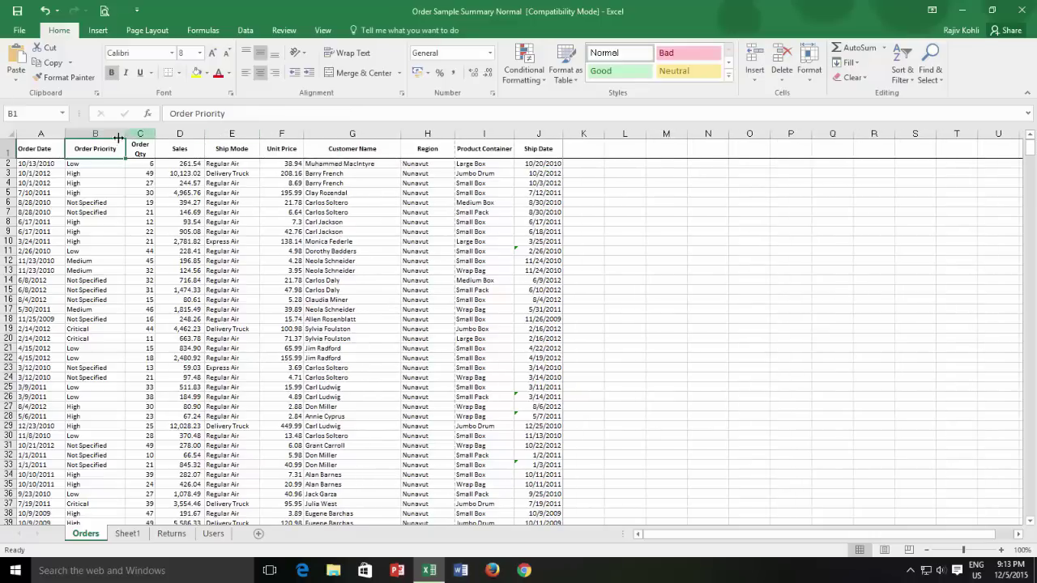
Step: AutoFit every column width on the Orders sheet to its contents
click(10, 134)
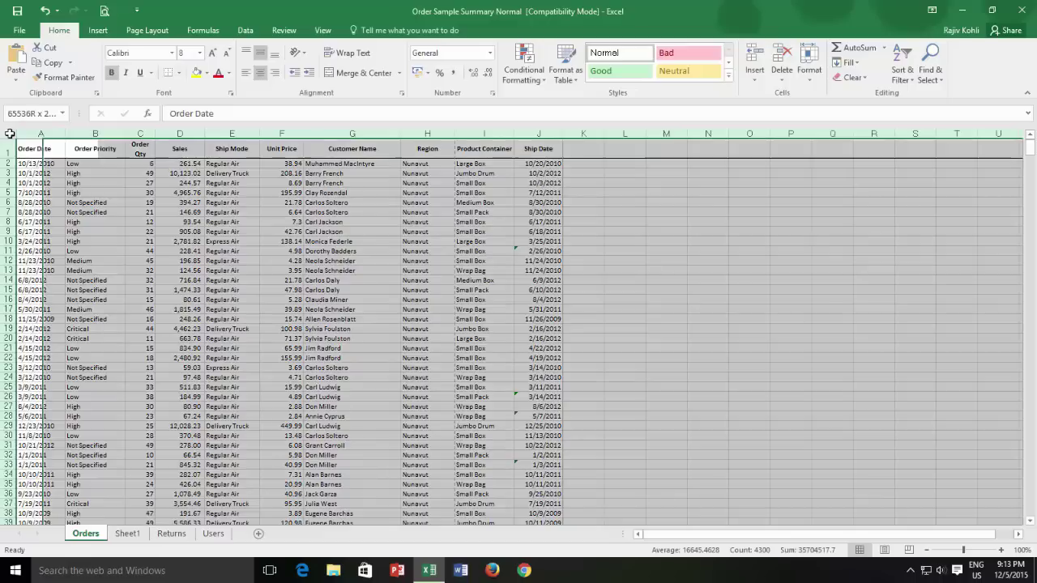
click(810, 73)
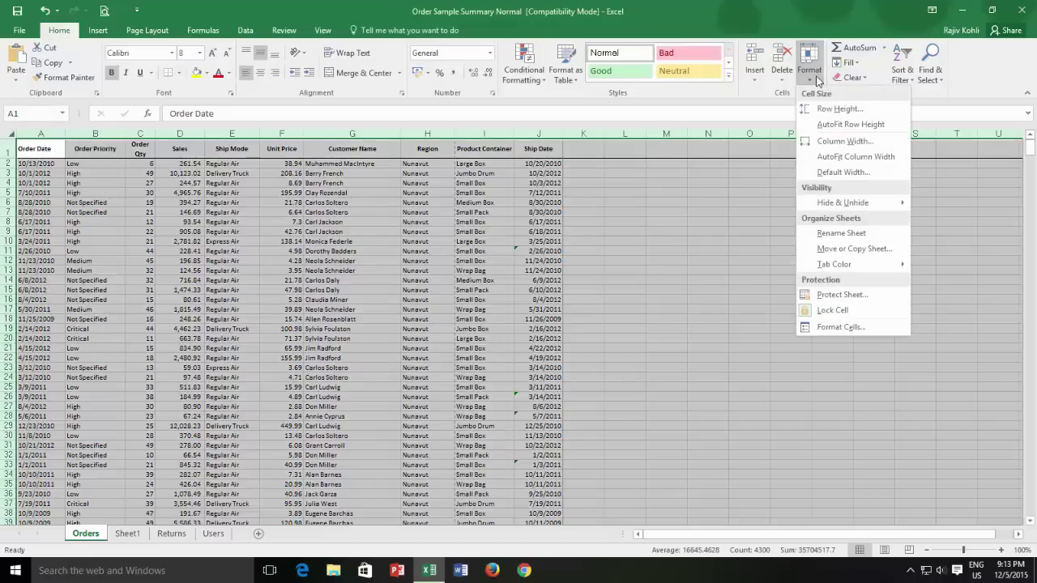
click(829, 159)
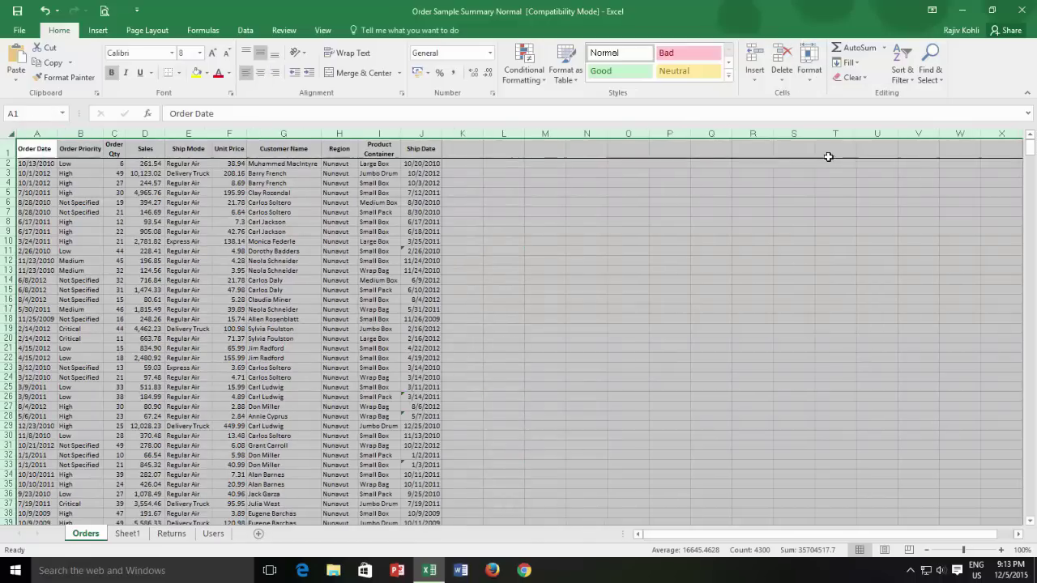
click(479, 162)
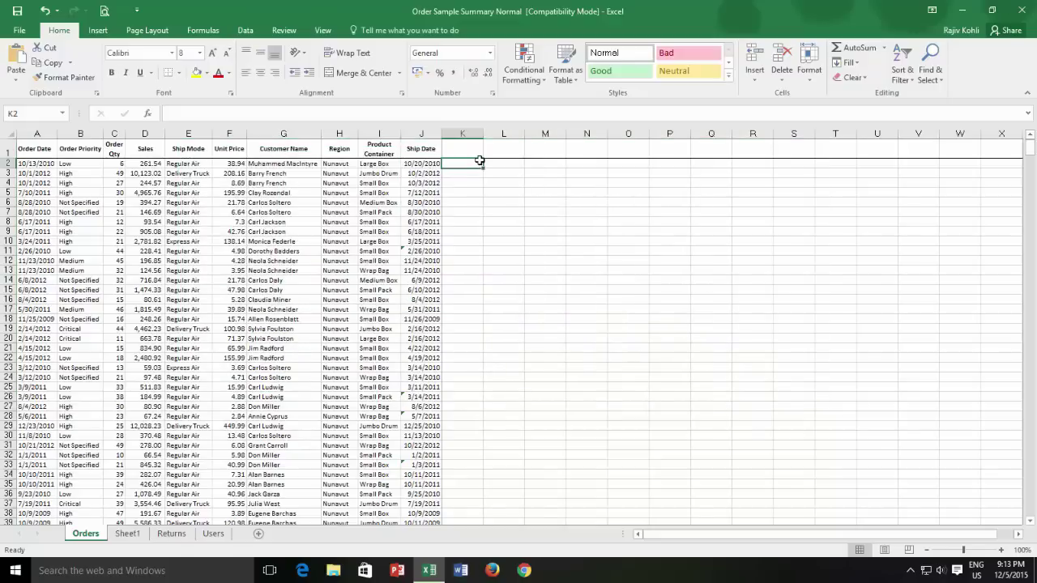
Step: Preview the Orders sheet and scroll through its 13 portrait A4 pages to confirm all columns fit
click(104, 12)
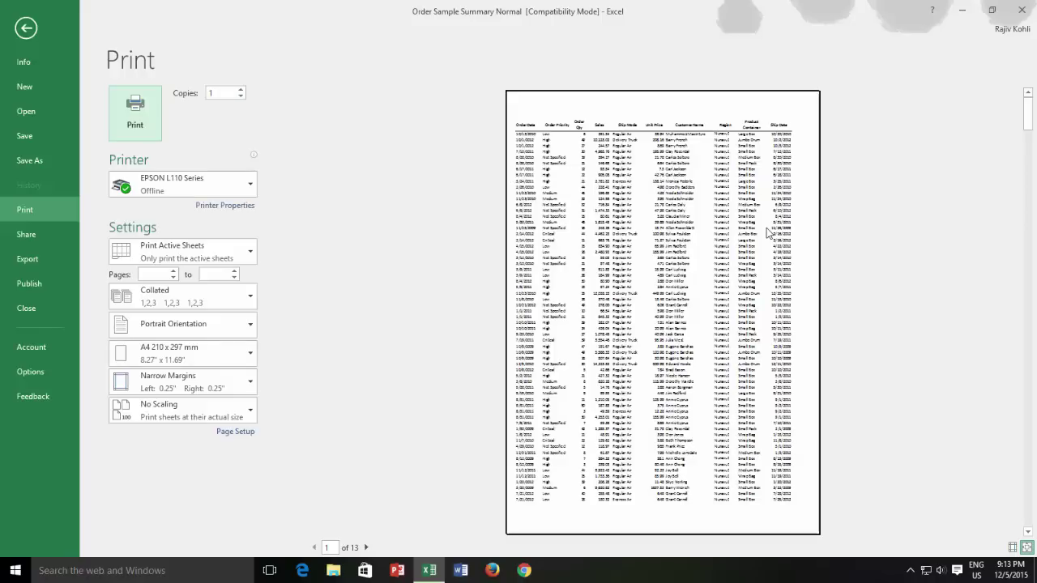
scroll(767, 233, down, 2)
scroll(767, 233, down, 4)
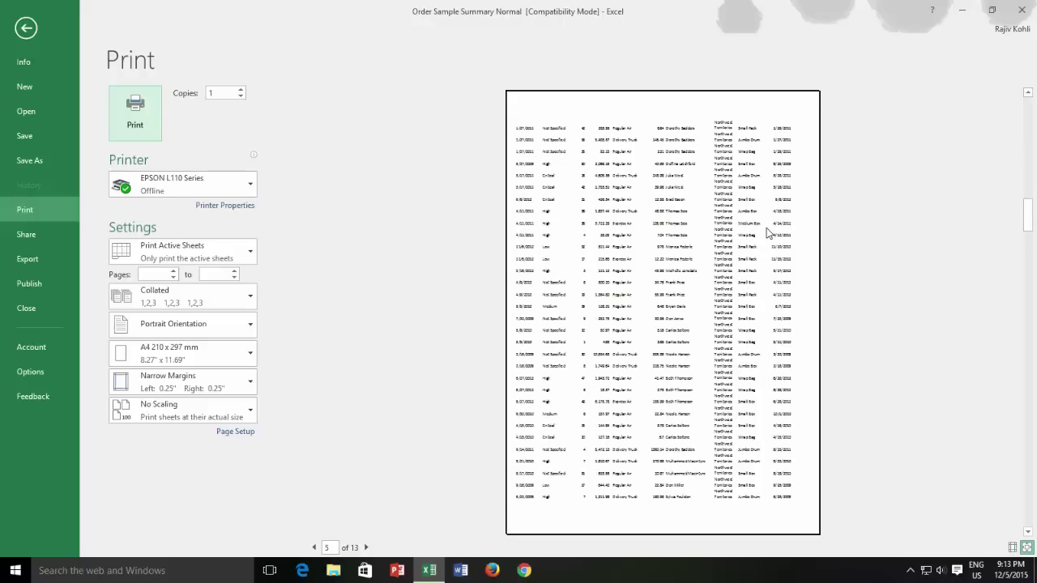
scroll(767, 233, down, 4)
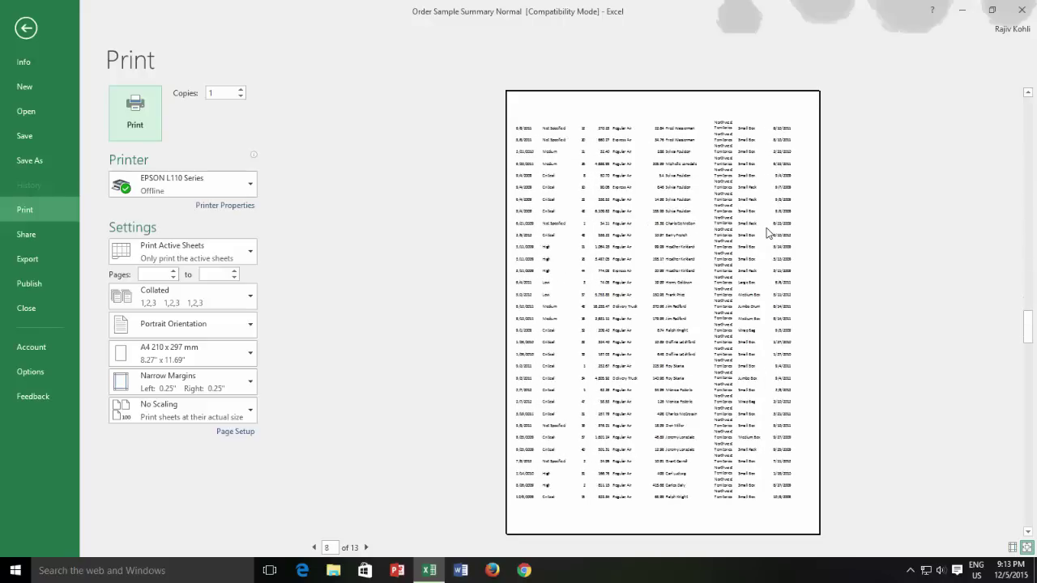
scroll(767, 233, down, 2)
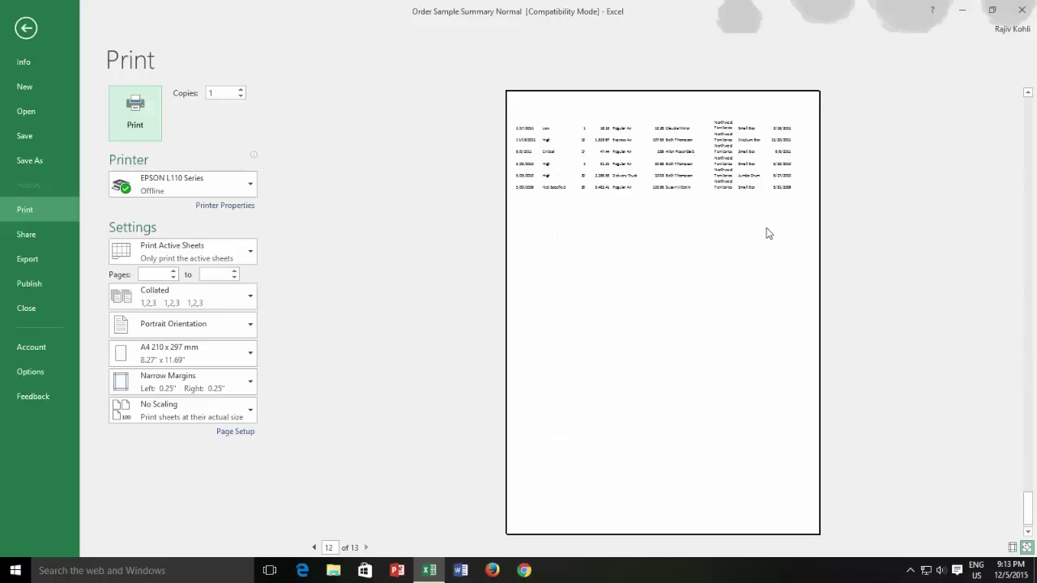
scroll(768, 233, up, 7)
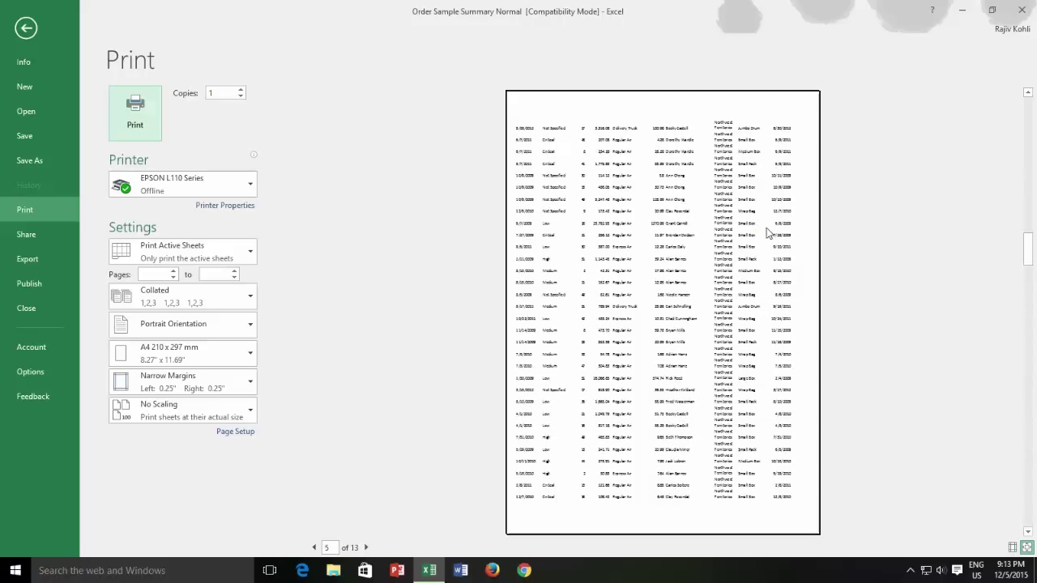
scroll(767, 233, up, 4)
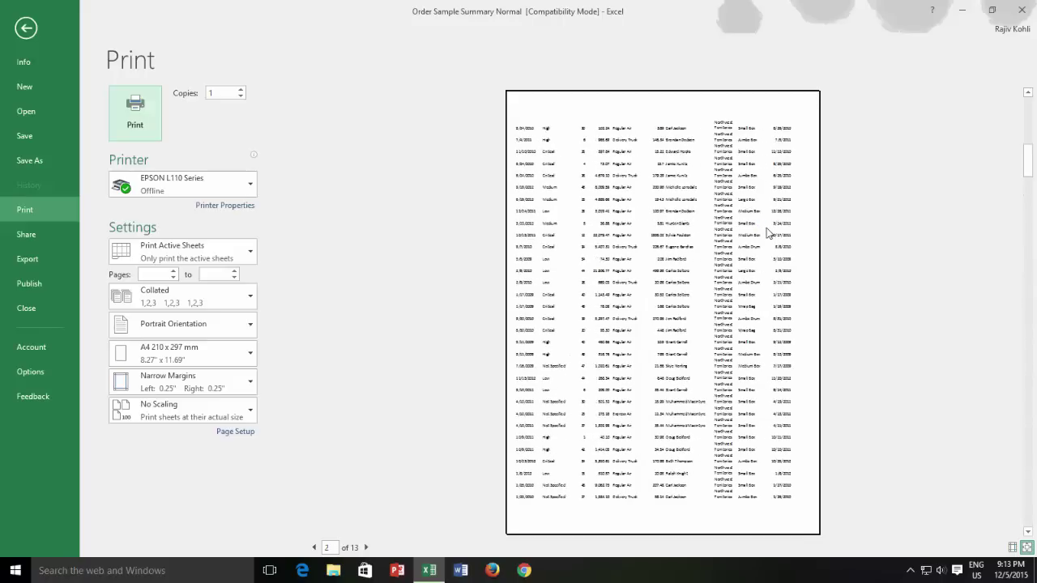
Step: Leave the print preview and select the Order Date header cell on the Orders worksheet
click(34, 29)
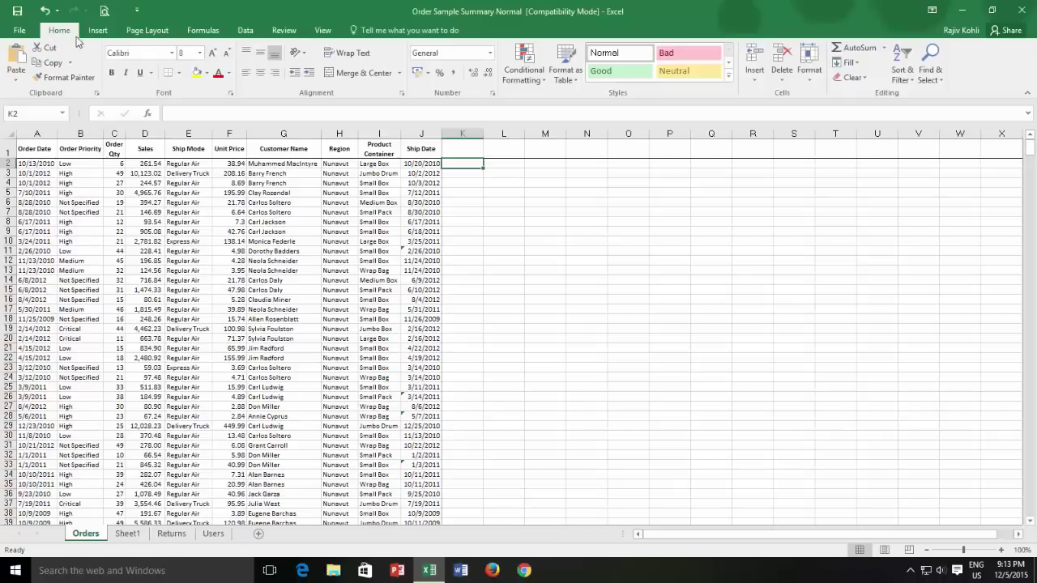
click(35, 149)
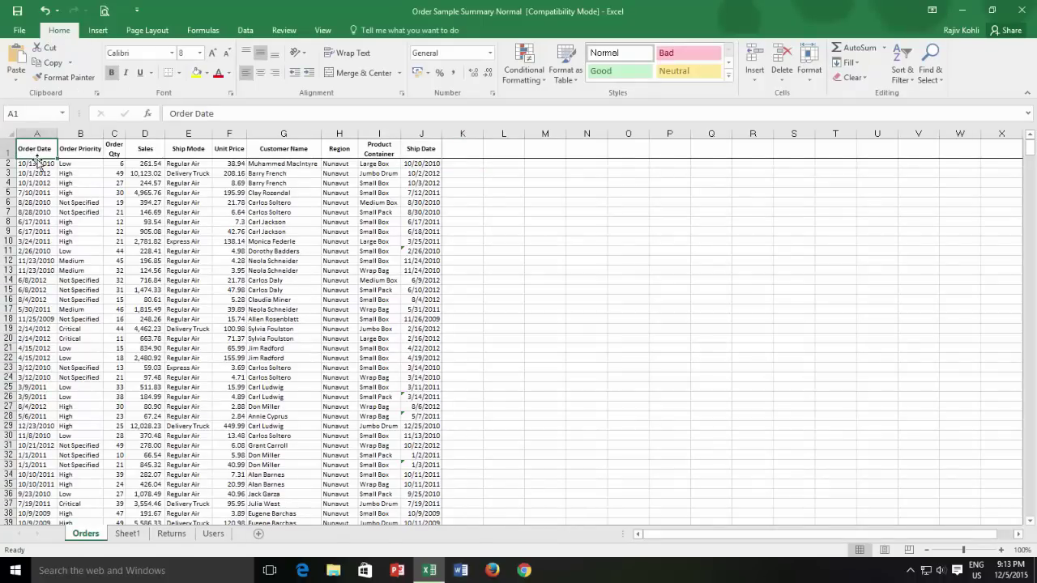